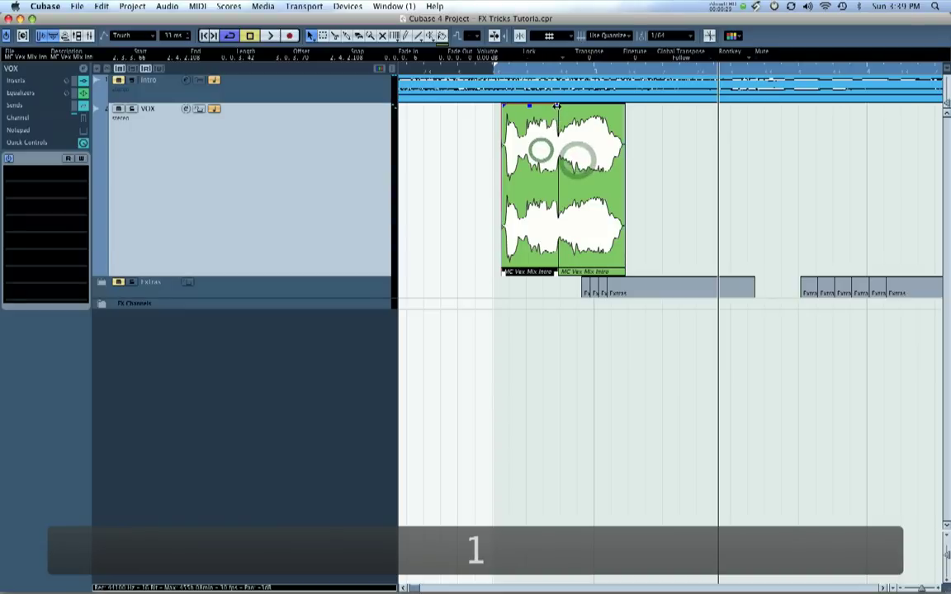
# Duplicate the second vocal clip on the VOX track three times, end to end, and play back the sequence
pyautogui.click(559, 106)
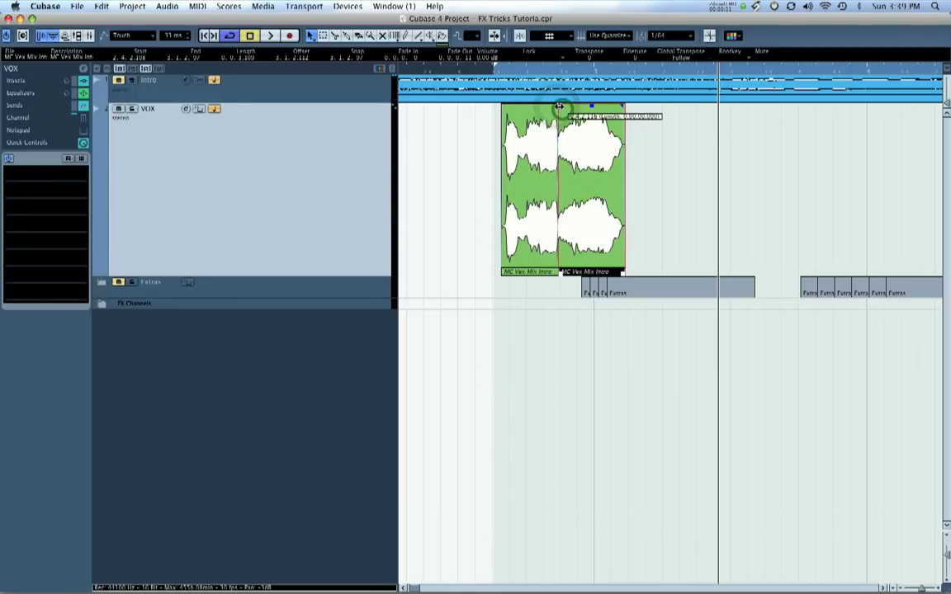
pyautogui.click(651, 174)
pyautogui.click(589, 184)
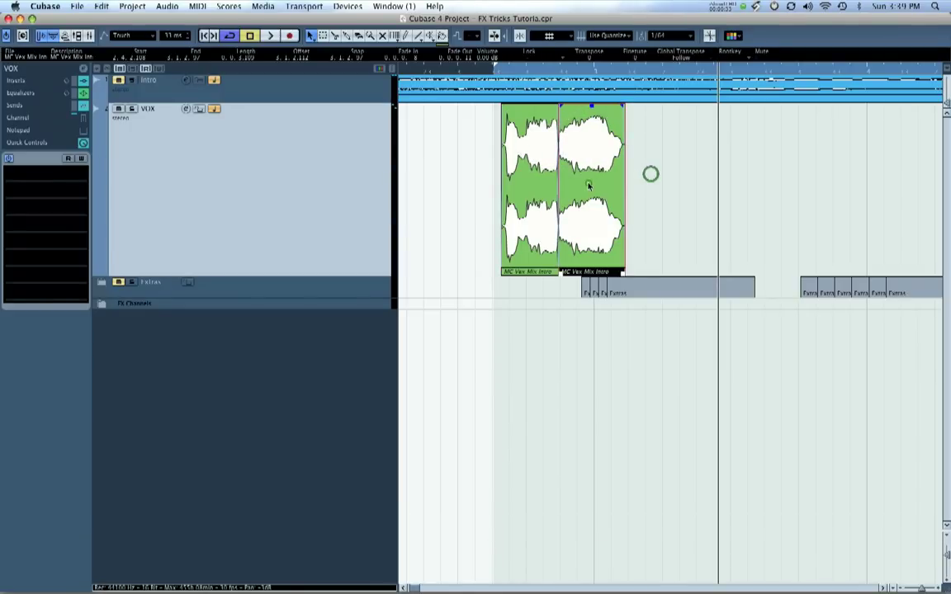
pyautogui.press('super+d')
pyautogui.press('super+d')
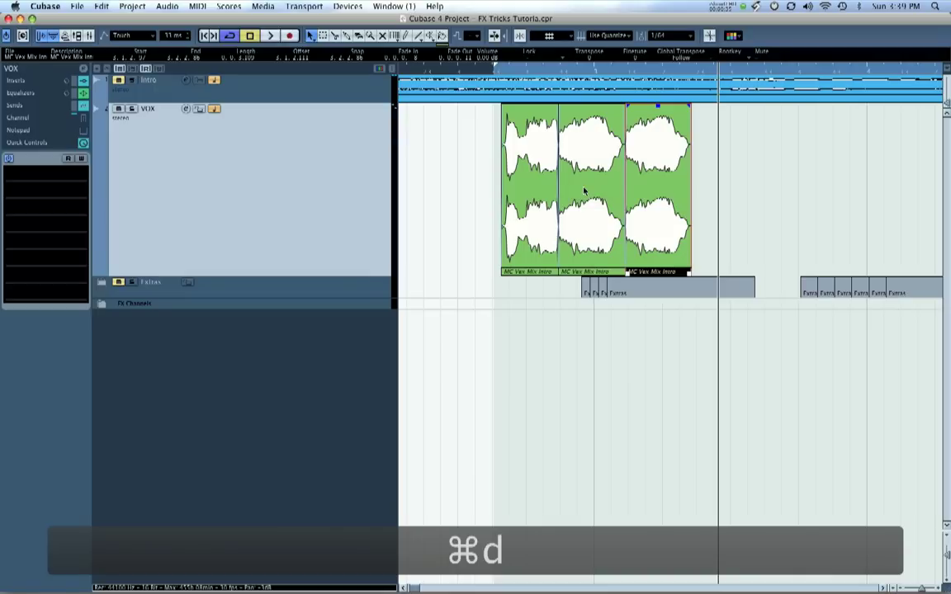
pyautogui.press('super+d')
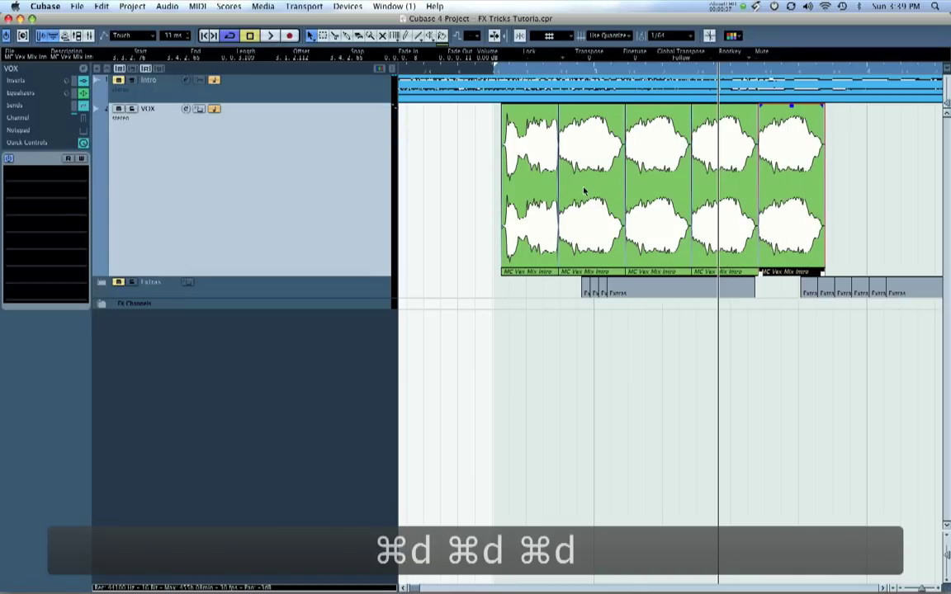
pyautogui.doubleClick(489, 71)
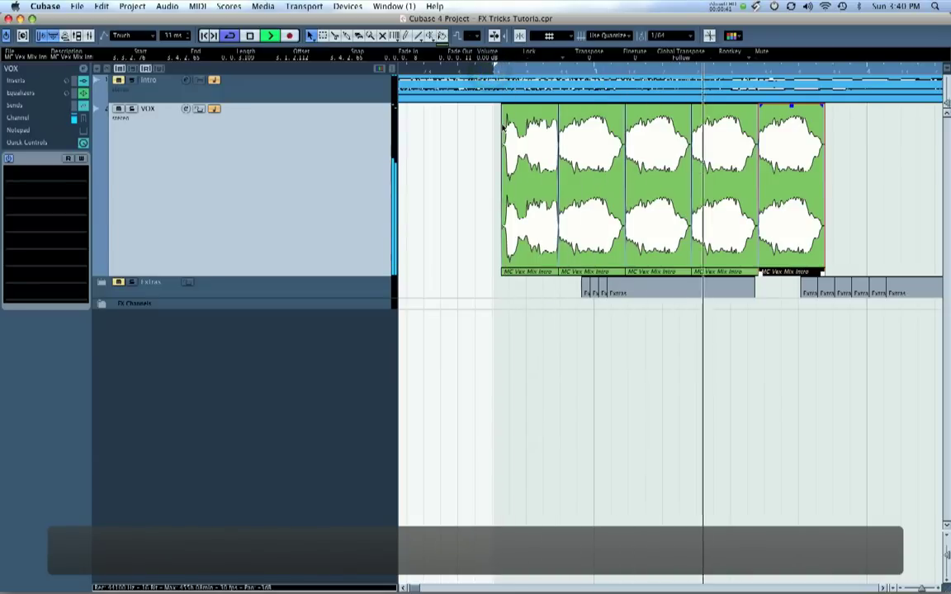
pyautogui.press('space')
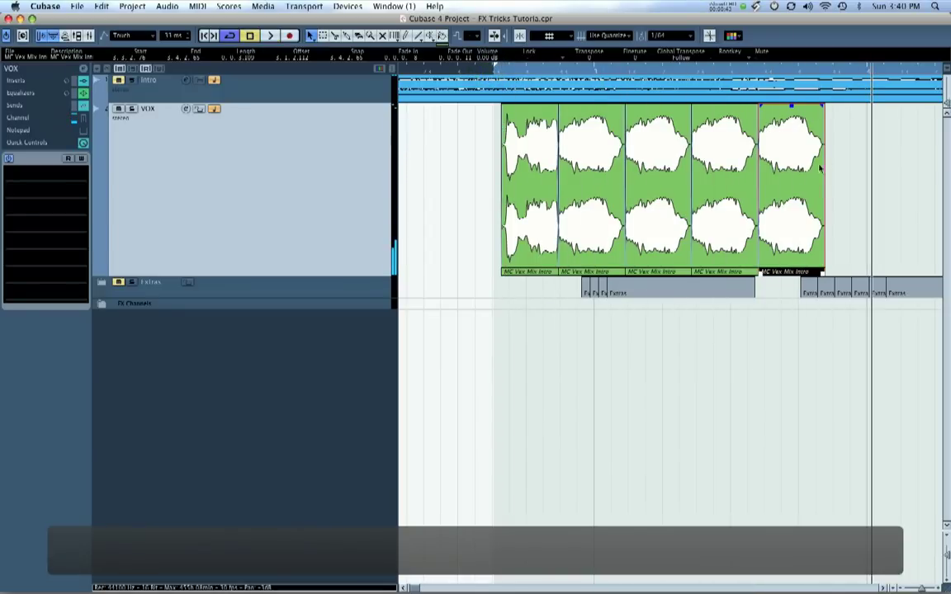
# Bounce all five vocal clips on the VOX track into a single clip and play it back
pyautogui.moveTo(843, 176); pyautogui.dragTo(463, 196)
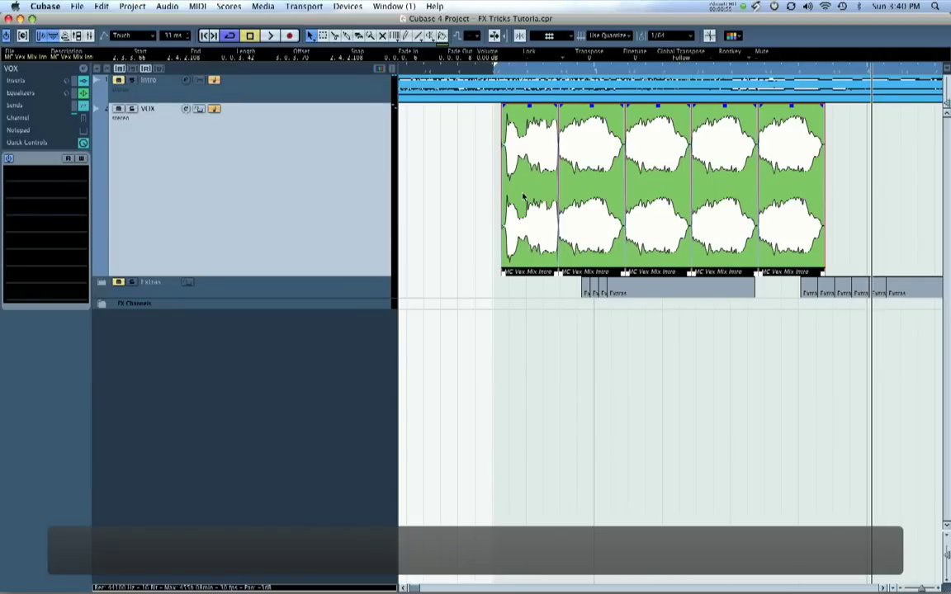
pyautogui.press('super+b')
pyautogui.click(574, 179)
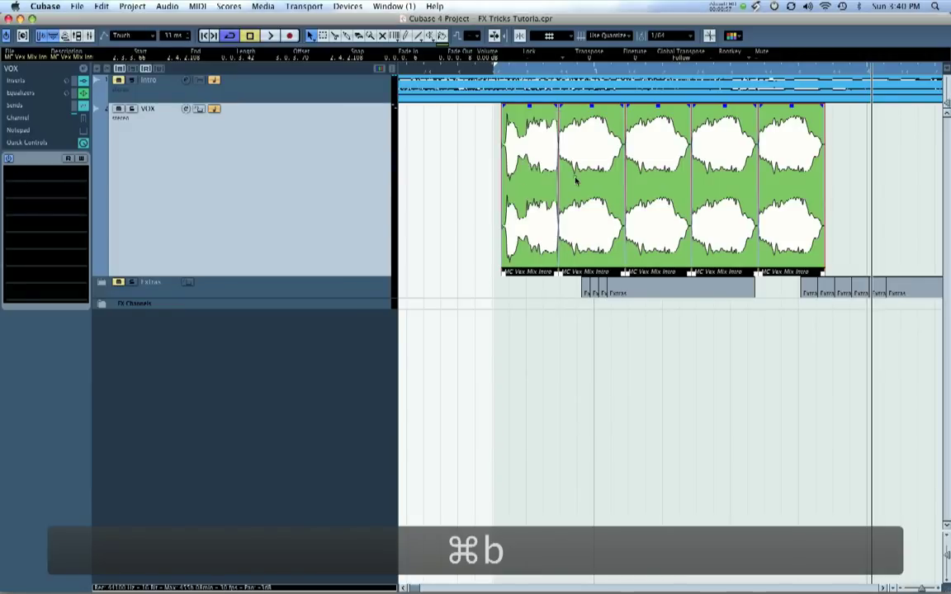
pyautogui.click(494, 71)
pyautogui.press('space')
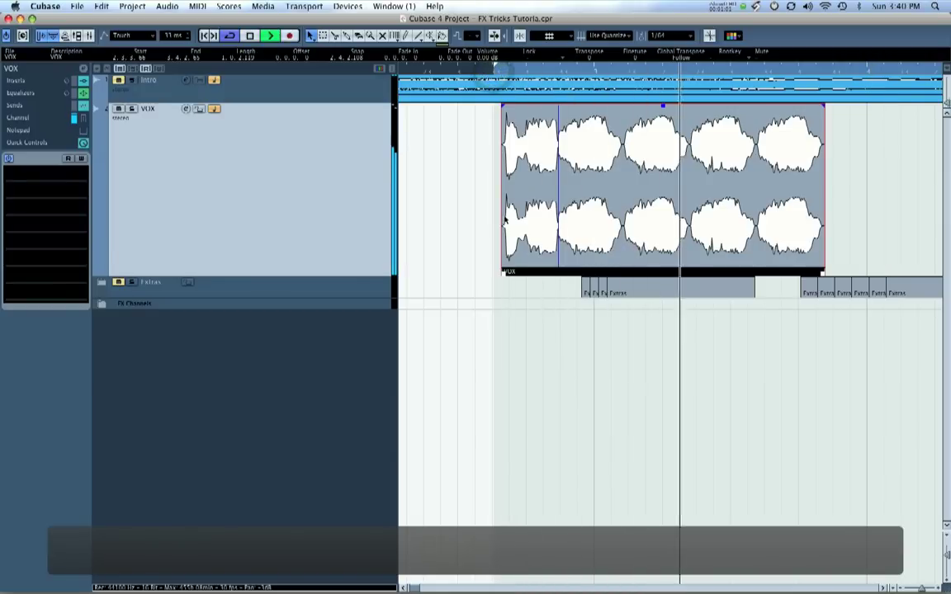
pyautogui.press('space')
pyautogui.click(474, 184)
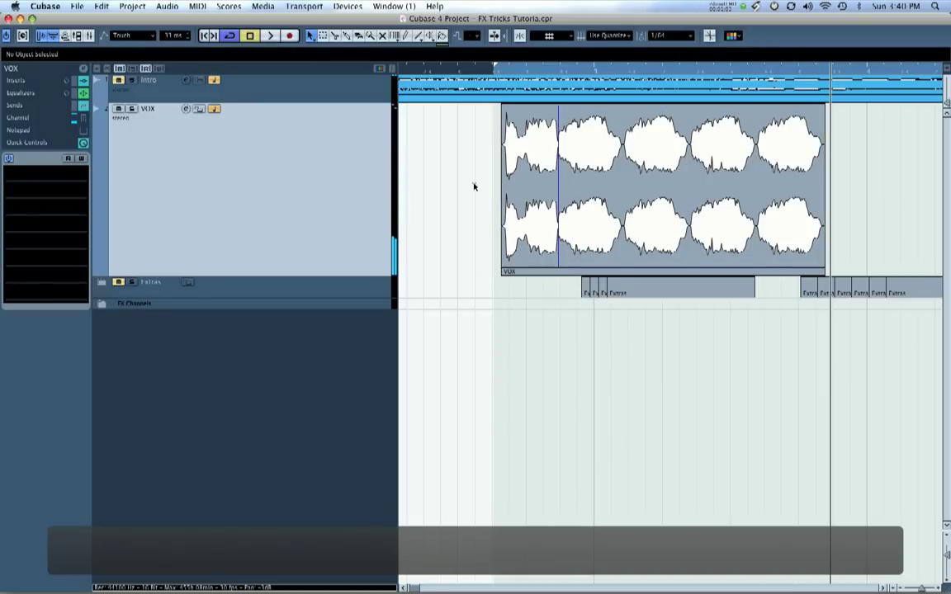
# Open the Pitch Shift process for the bounced VOX clip and show its pitch envelope
pyautogui.click(596, 194)
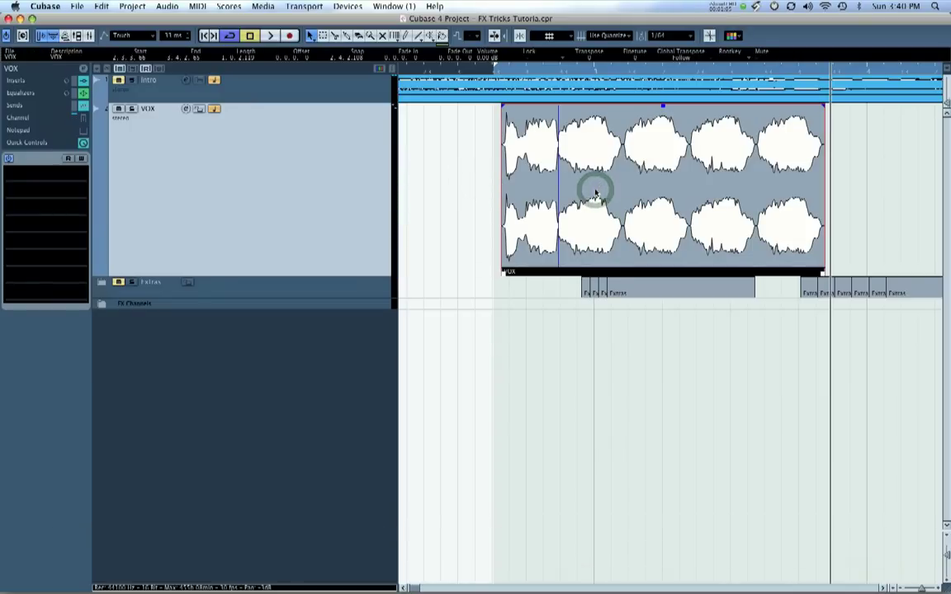
pyautogui.rightClick(596, 194)
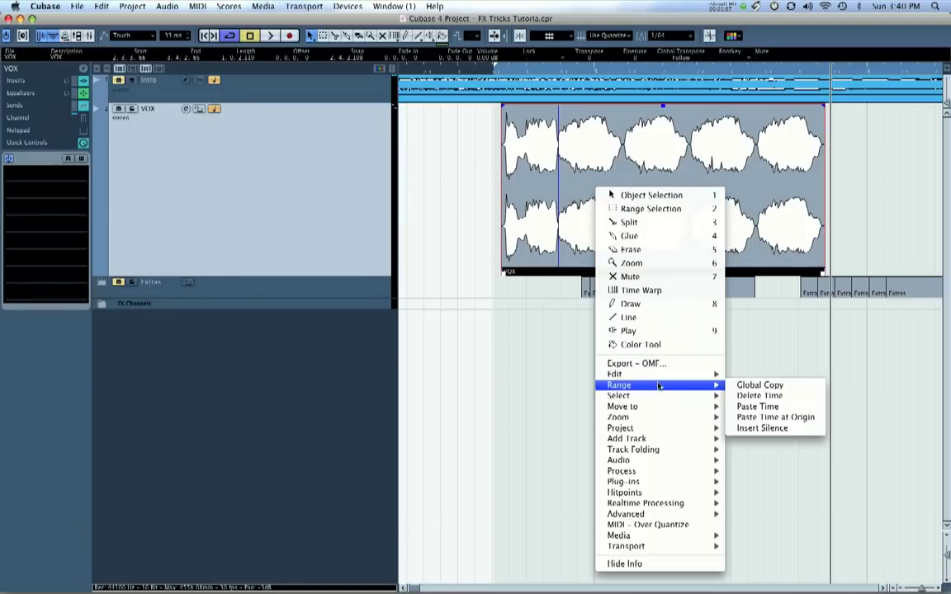
pyautogui.moveTo(650, 477)
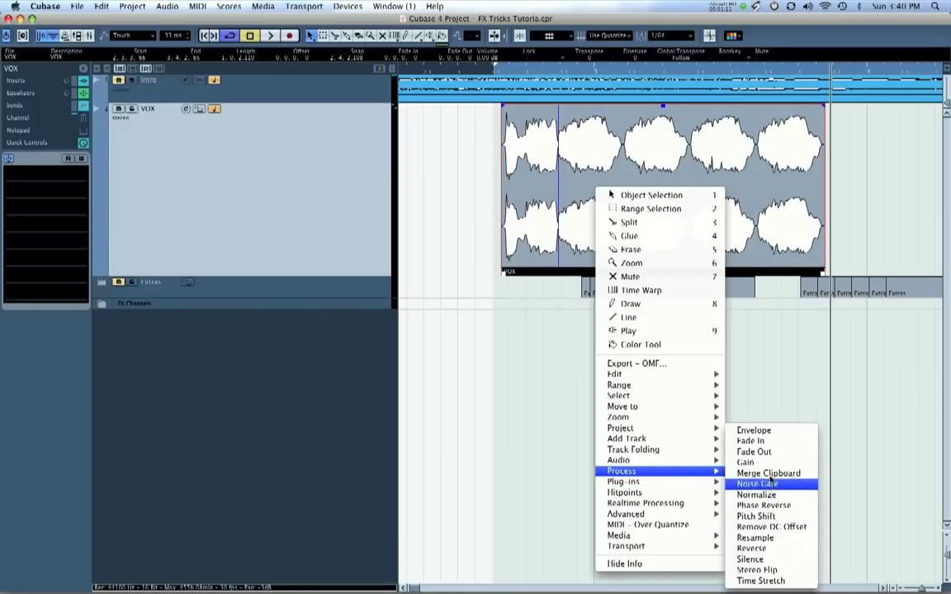
pyautogui.click(768, 518)
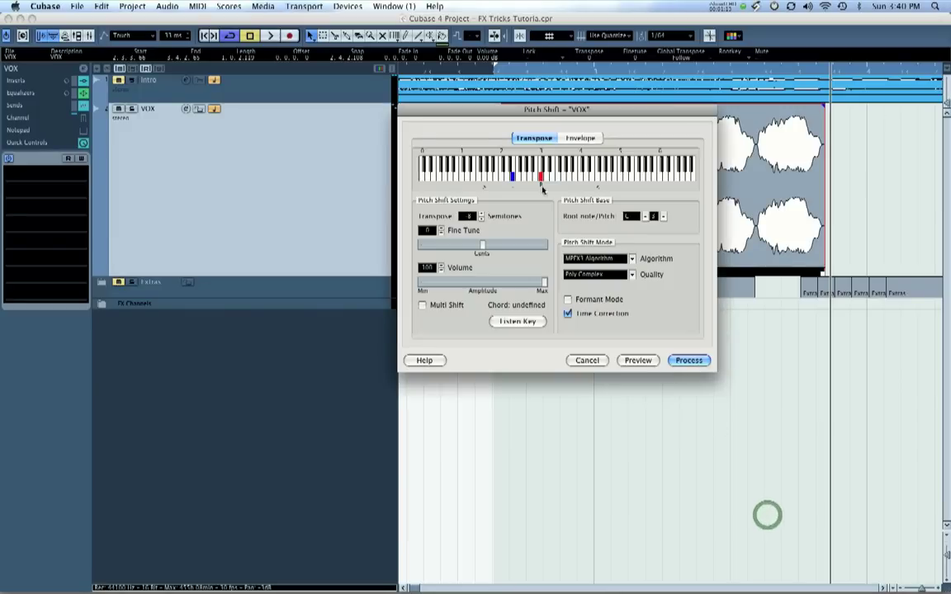
pyautogui.moveTo(586, 174); pyautogui.dragTo(599, 90)
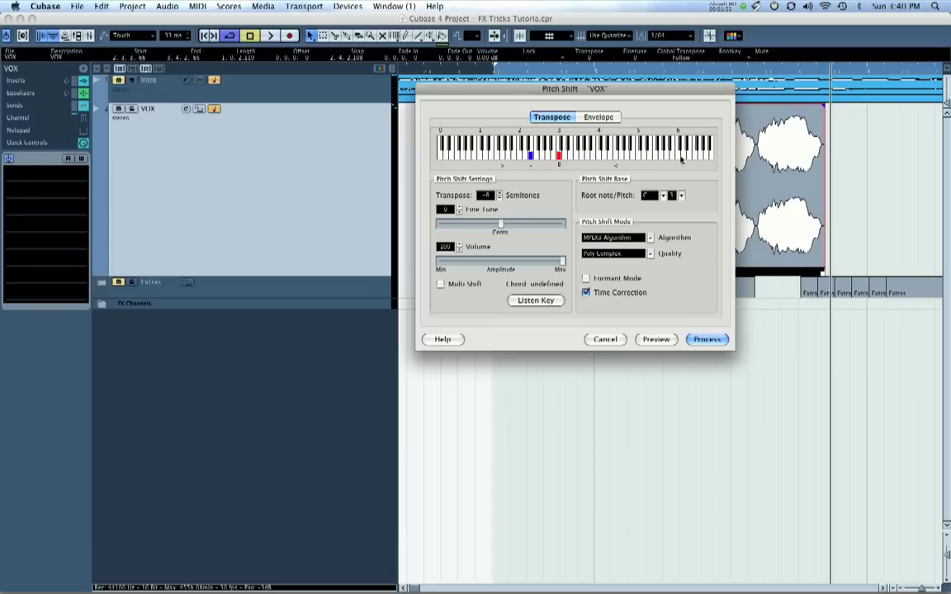
pyautogui.click(597, 118)
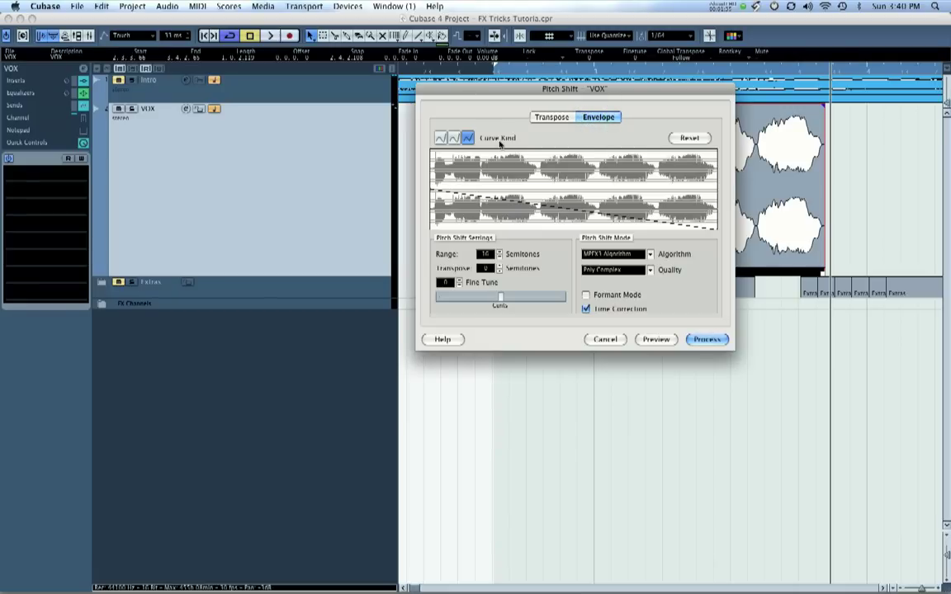
pyautogui.moveTo(430, 192); pyautogui.dragTo(430, 188)
pyautogui.click(498, 253)
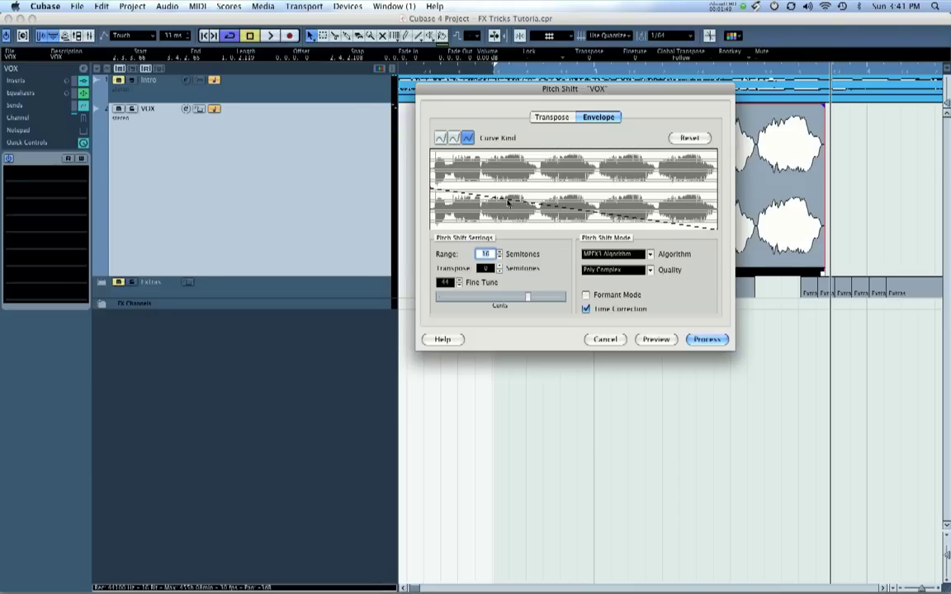
pyautogui.moveTo(510, 202); pyautogui.dragTo(652, 174)
# Reset the pitch envelope, lower its end point to -16 semitones, and process and audition the VOX clip
pyautogui.click(689, 138)
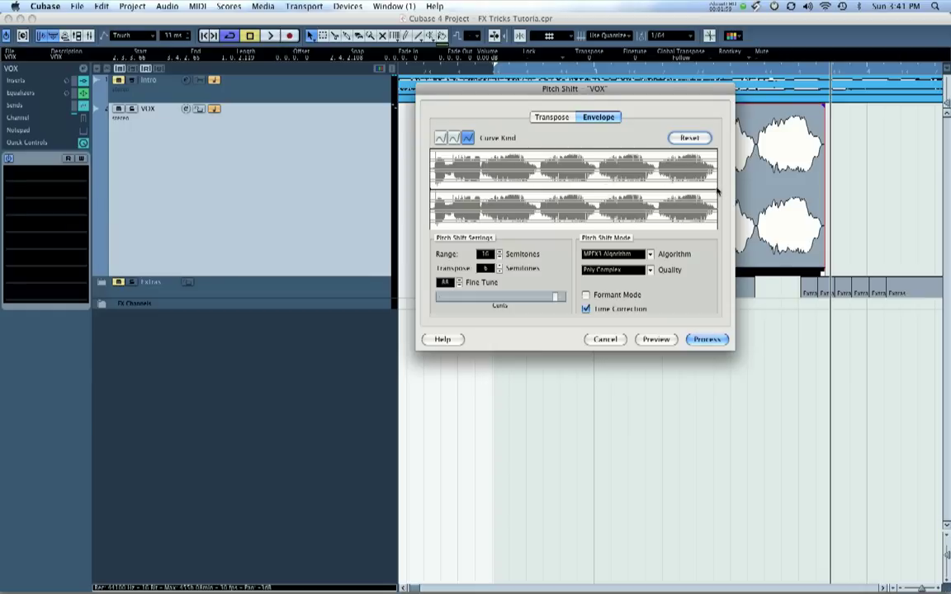
pyautogui.moveTo(716, 190); pyautogui.dragTo(715, 237)
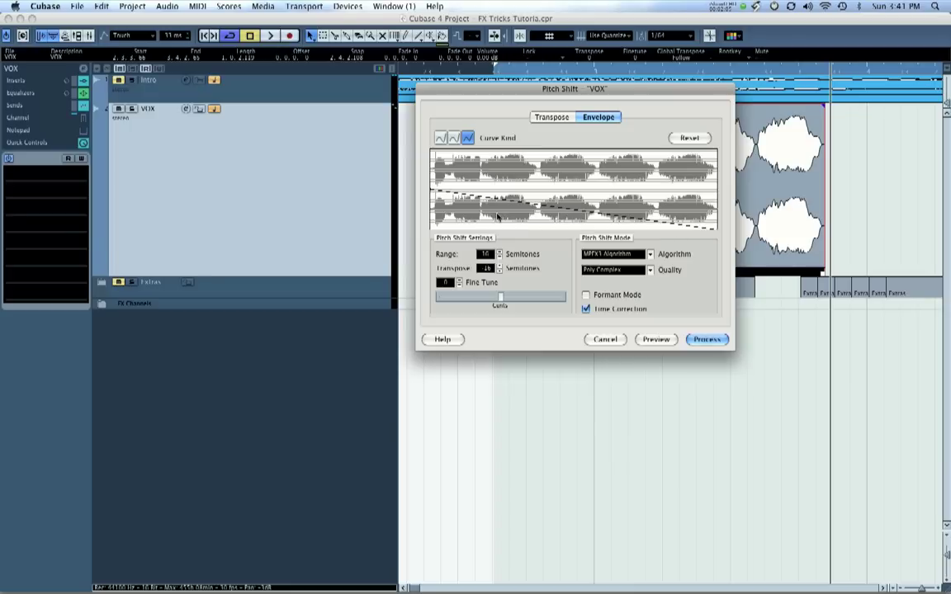
pyautogui.click(708, 341)
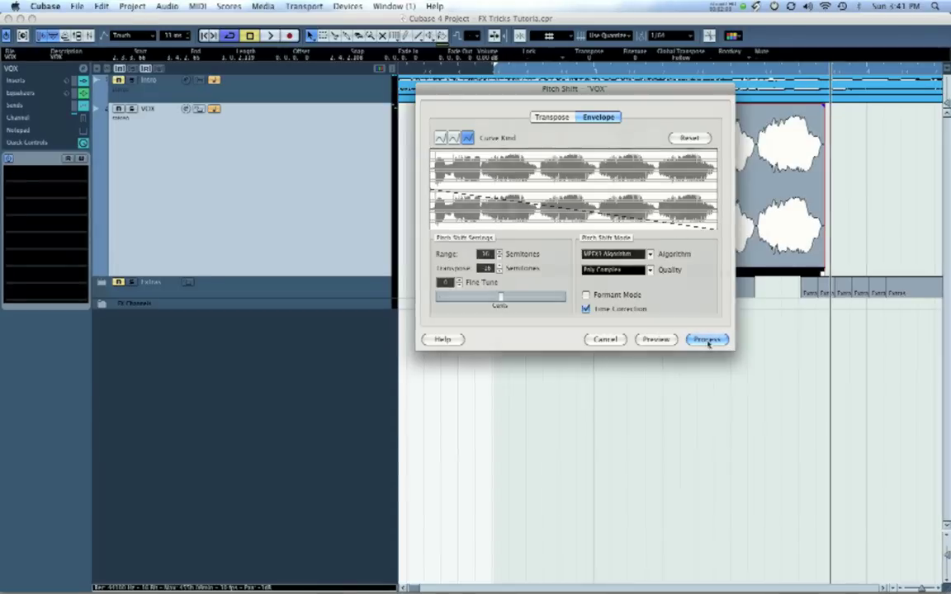
pyautogui.press('space')
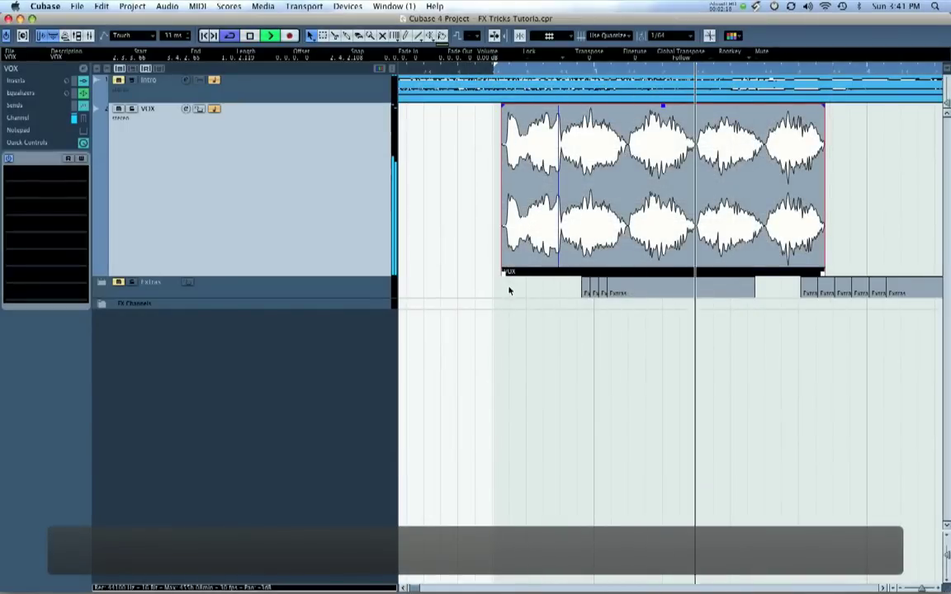
pyautogui.press('space')
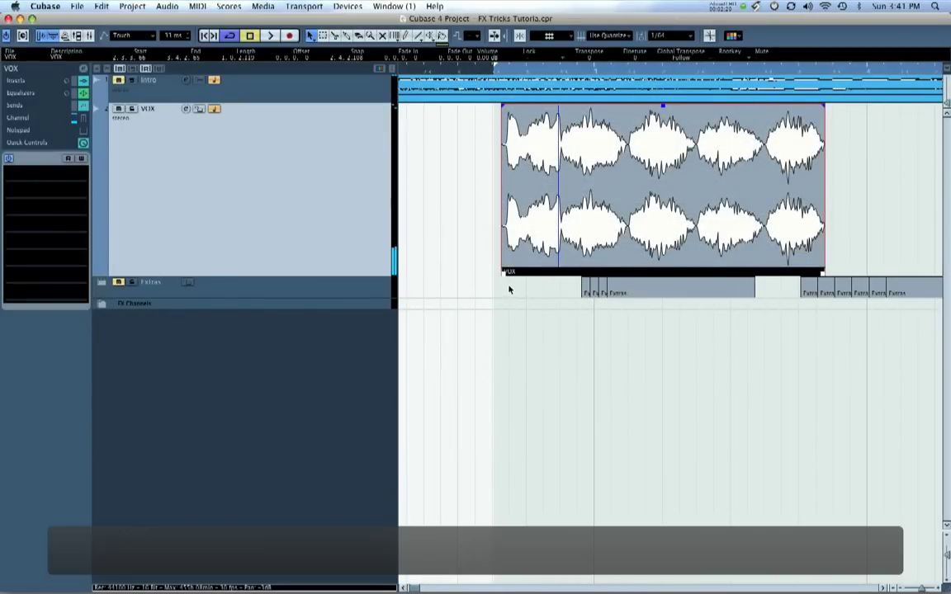
# Open the VOX clip's offline process history and reopen its Pitch Shift entry for modification
pyautogui.rightClick(627, 198)
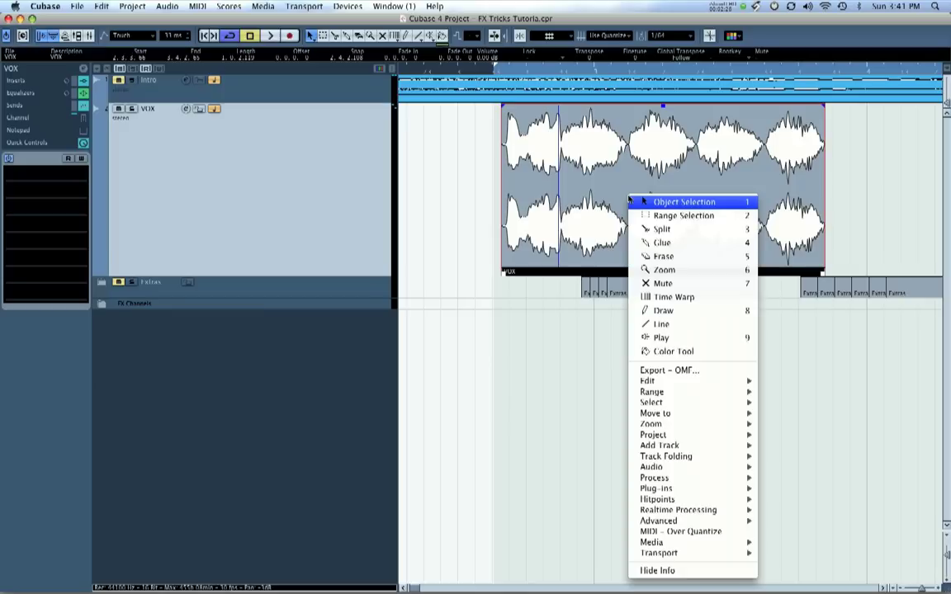
pyautogui.moveTo(698, 459)
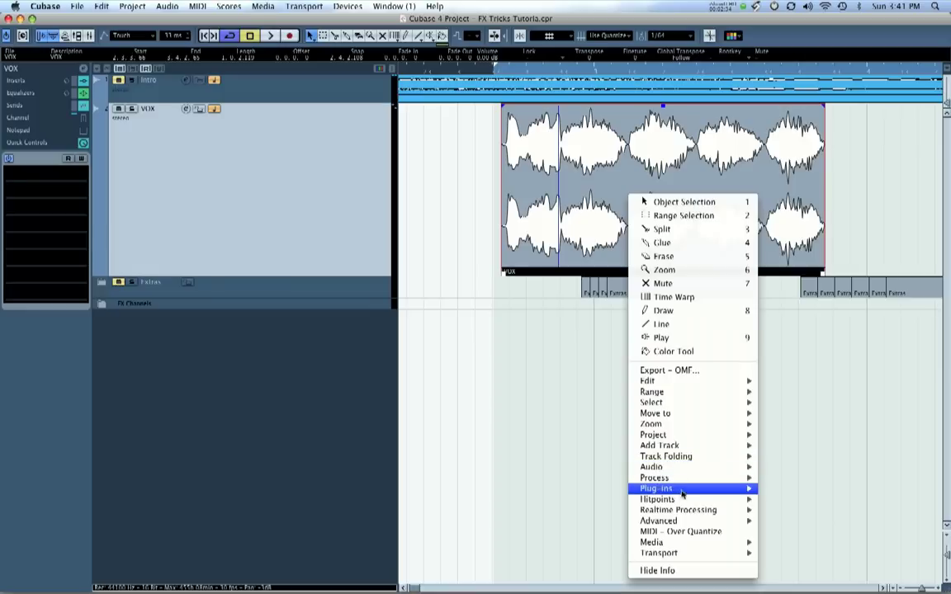
pyautogui.moveTo(681, 495)
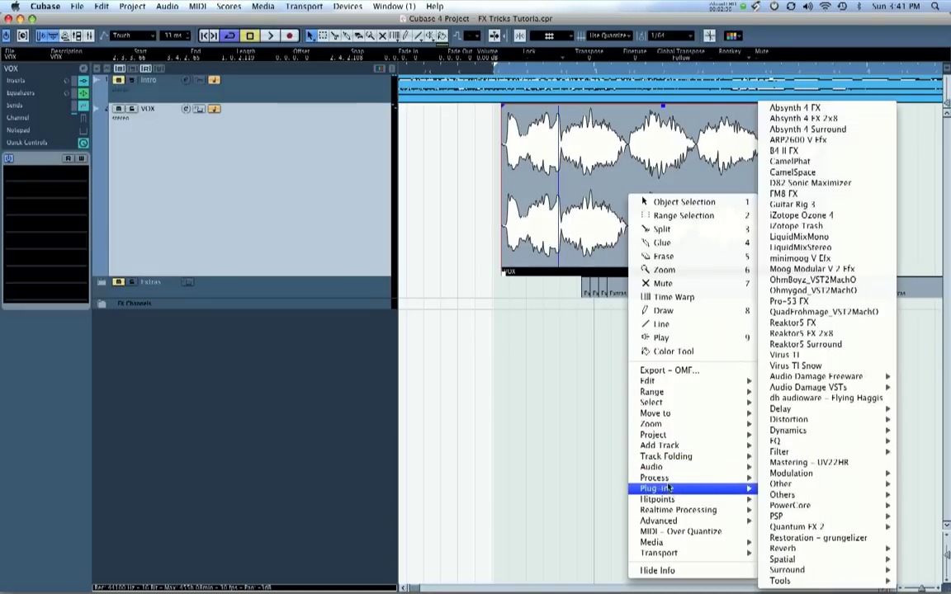
pyautogui.moveTo(669, 470)
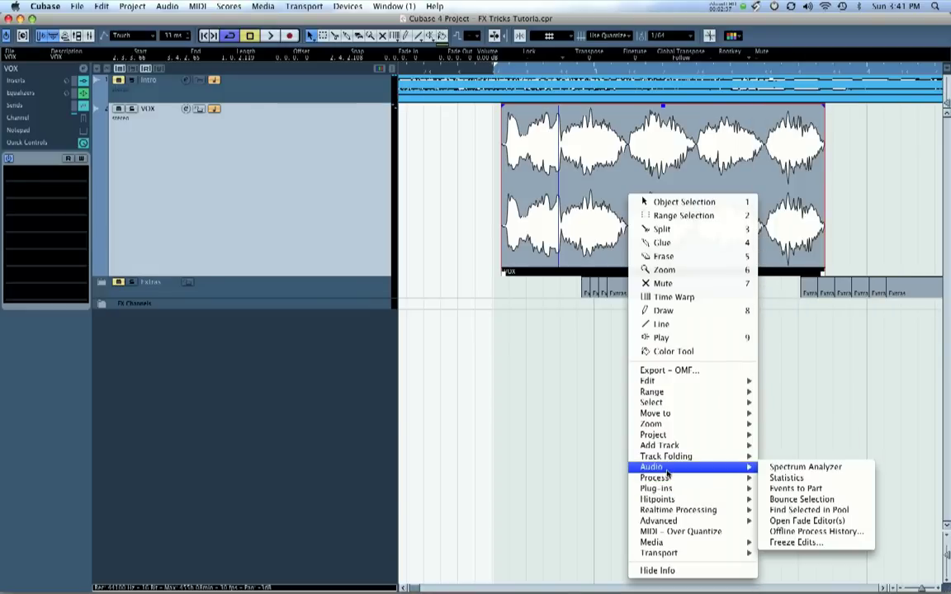
pyautogui.click(819, 532)
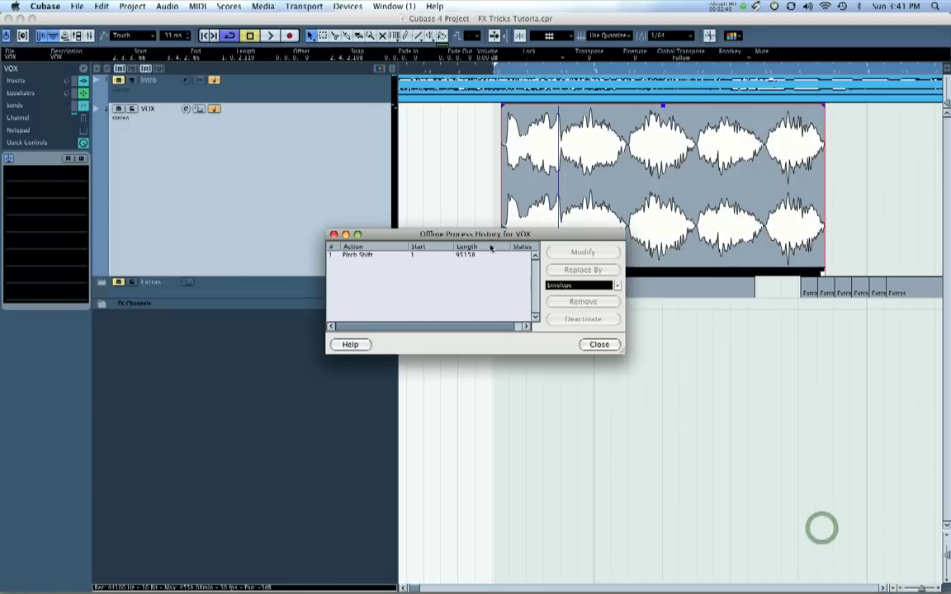
pyautogui.moveTo(463, 234); pyautogui.dragTo(554, 175)
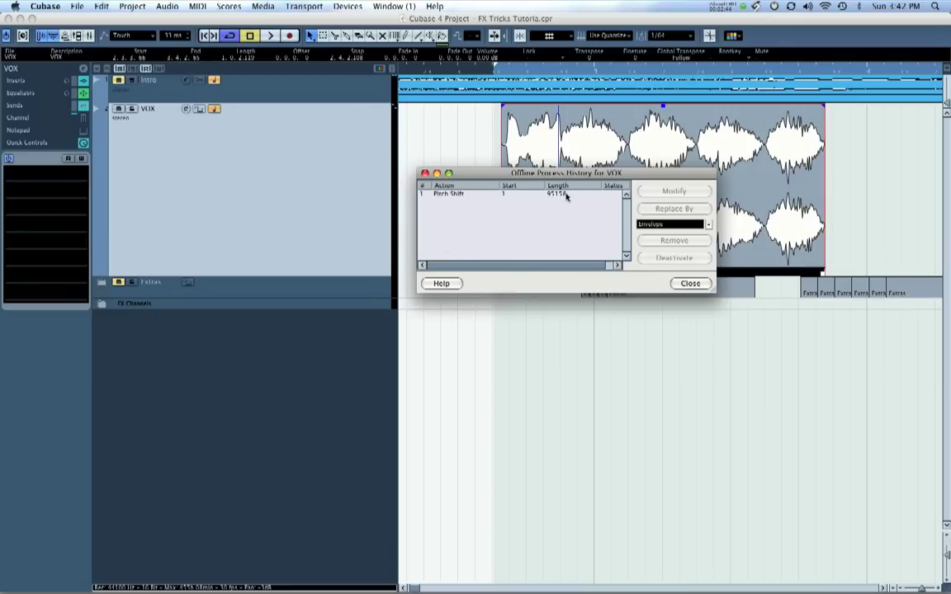
pyautogui.click(452, 196)
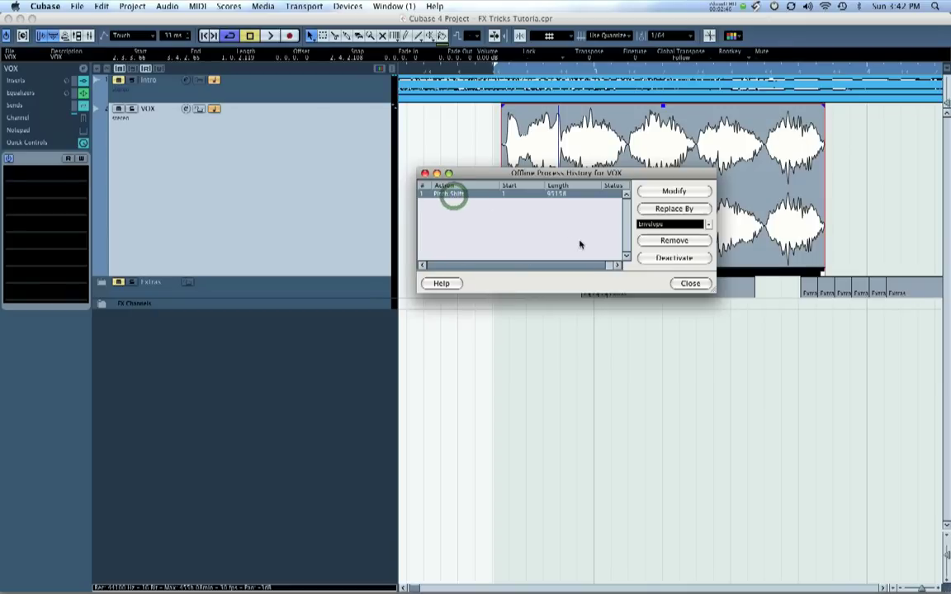
pyautogui.click(701, 192)
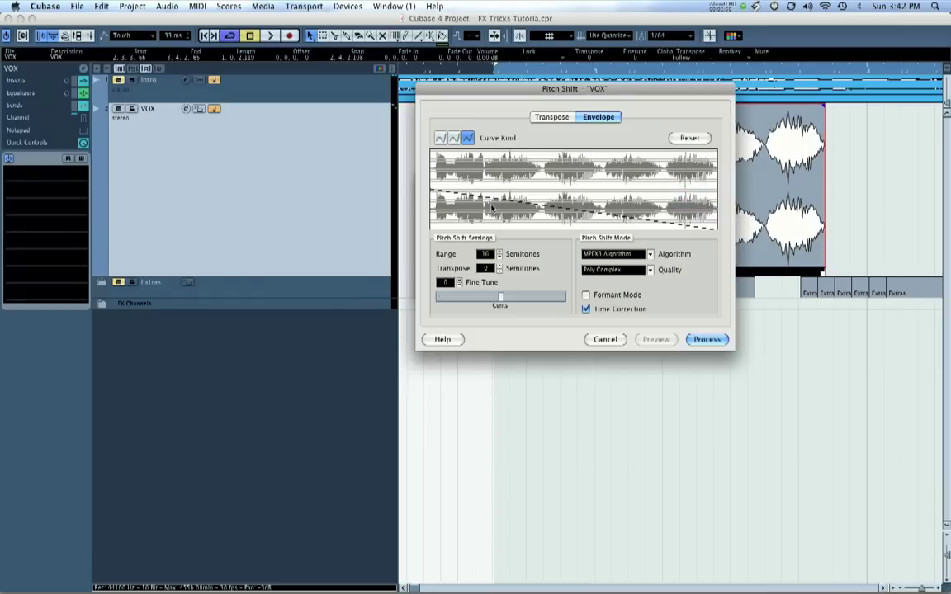
# Raise the pitch envelope's start point to 16 semitones, then reprocess and audition the VOX clip
pyautogui.moveTo(431, 193); pyautogui.dragTo(425, 137)
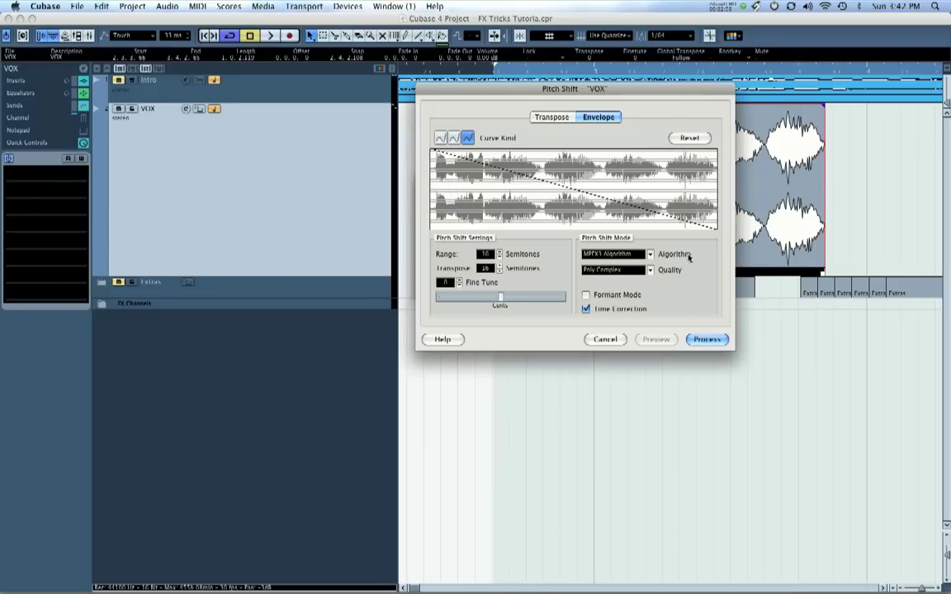
pyautogui.click(707, 341)
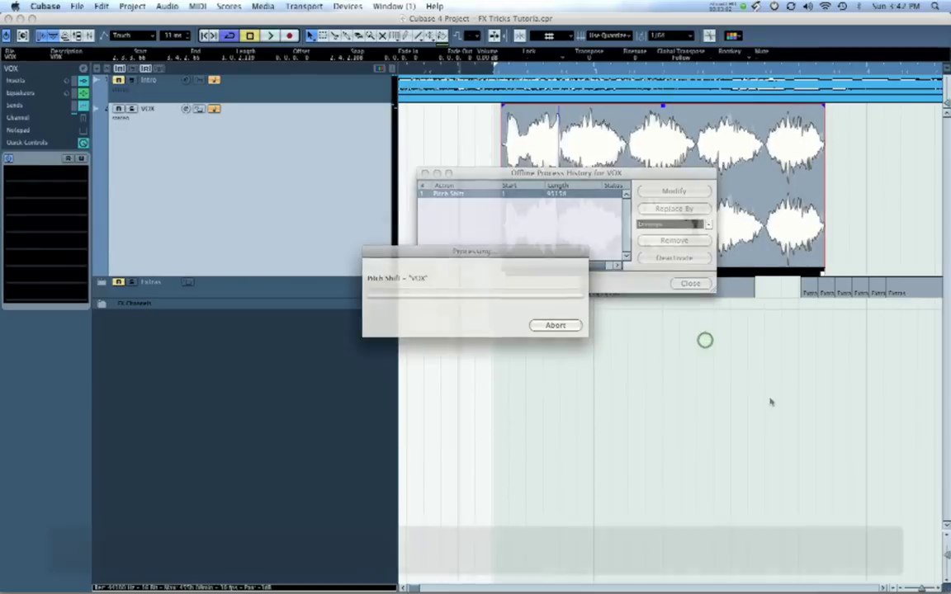
pyautogui.press('space')
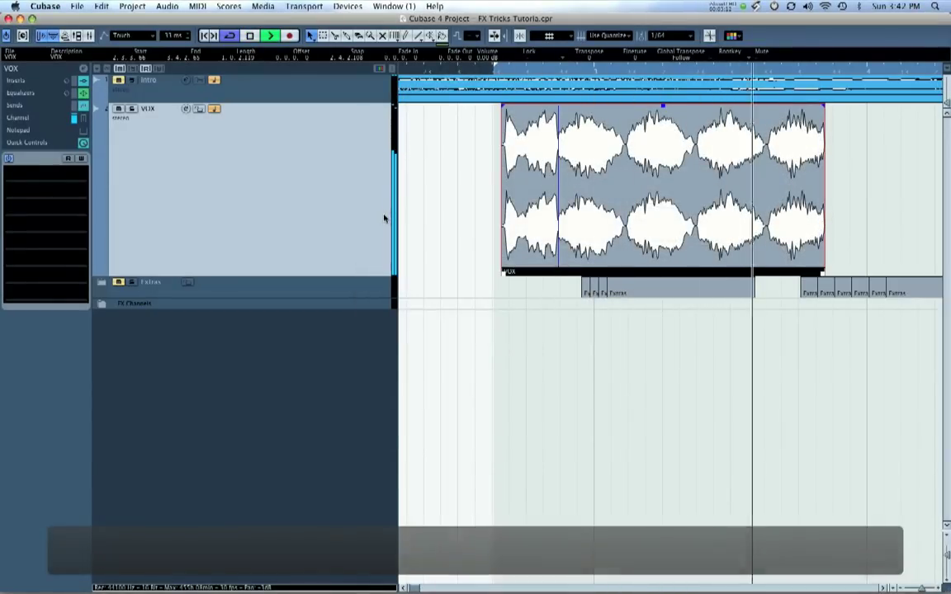
pyautogui.press('space')
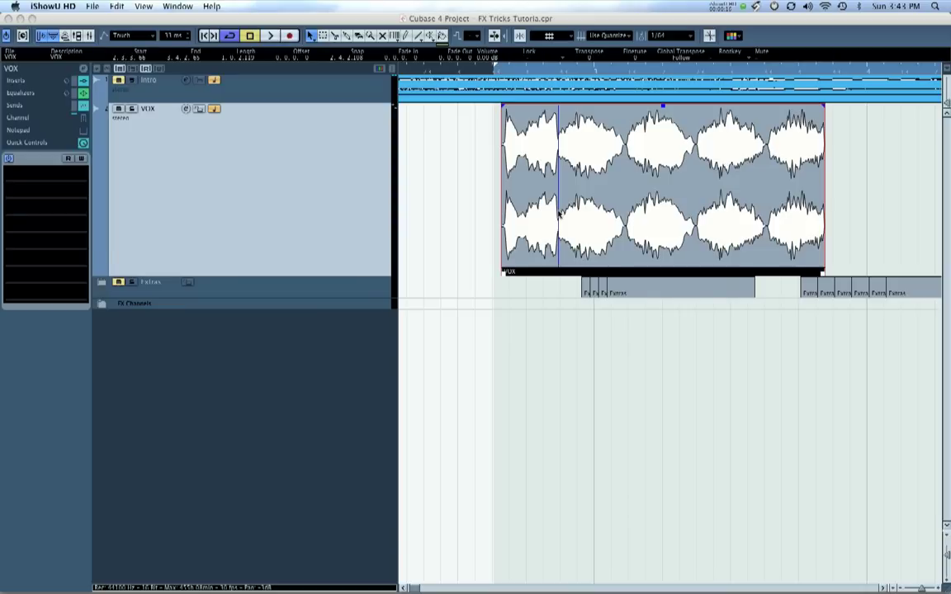
# Remove the Pitch Shift entry from the VOX clip's offline process history, close the history and audition the restored clip
pyautogui.rightClick(607, 192)
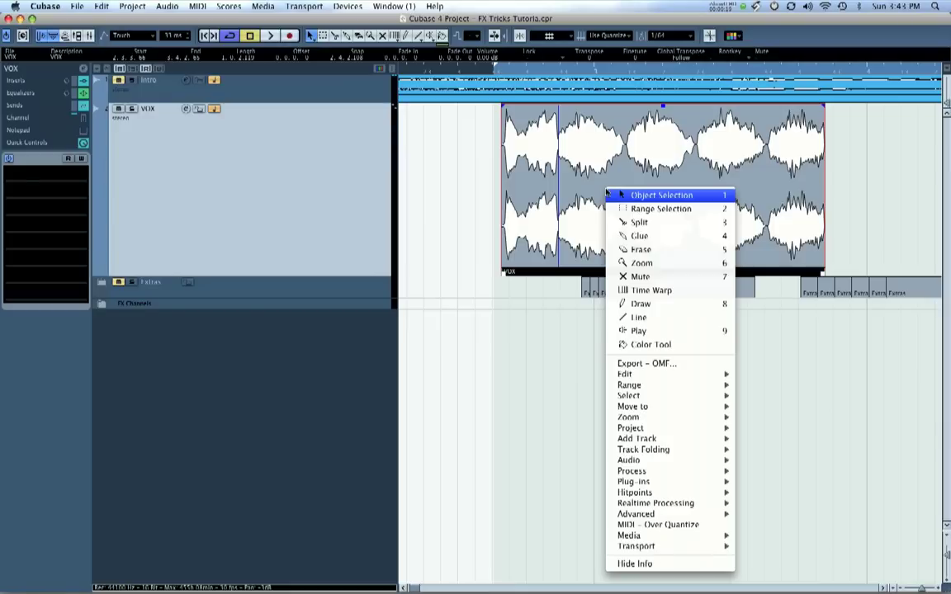
pyautogui.click(658, 459)
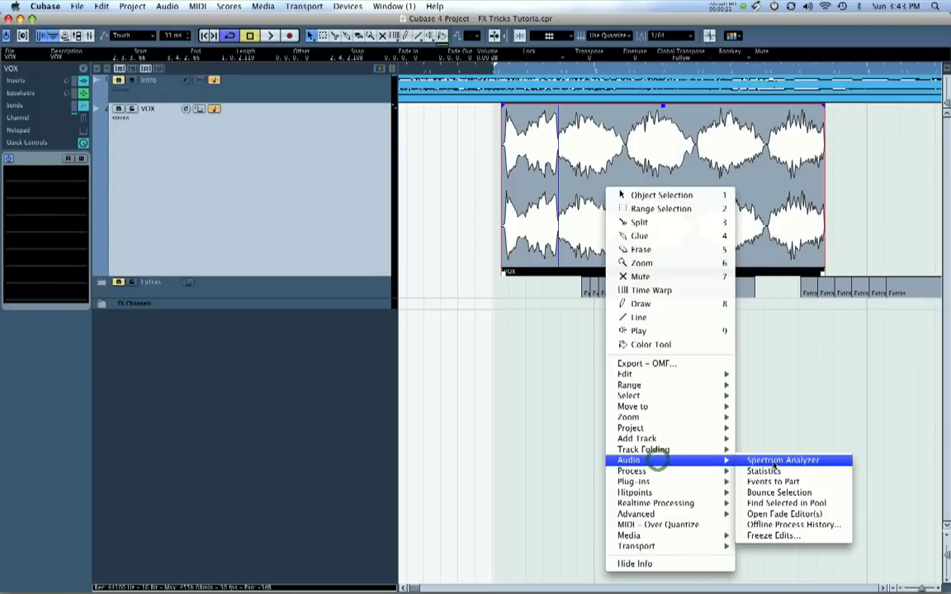
pyautogui.click(781, 526)
pyautogui.click(365, 255)
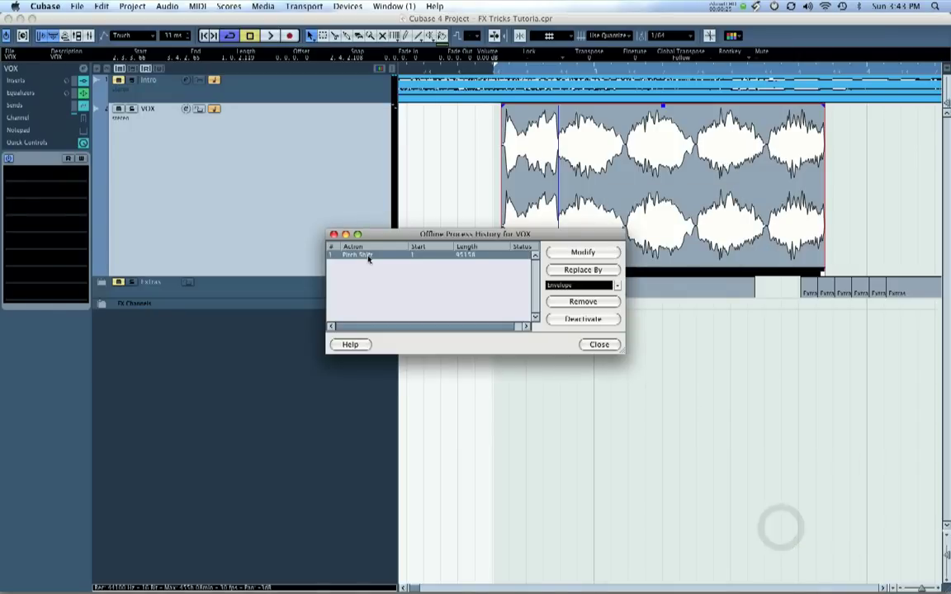
pyautogui.click(583, 302)
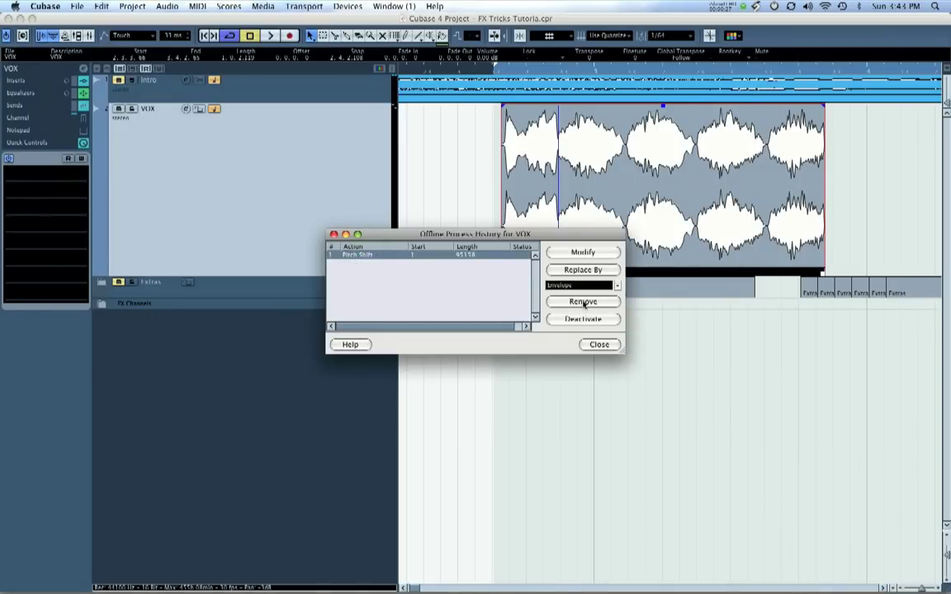
pyautogui.click(571, 179)
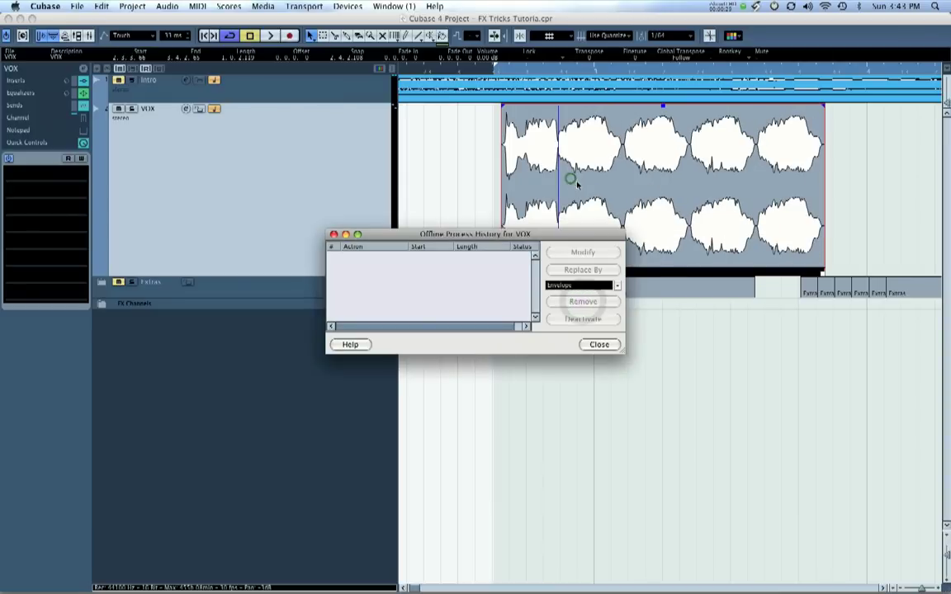
pyautogui.click(333, 234)
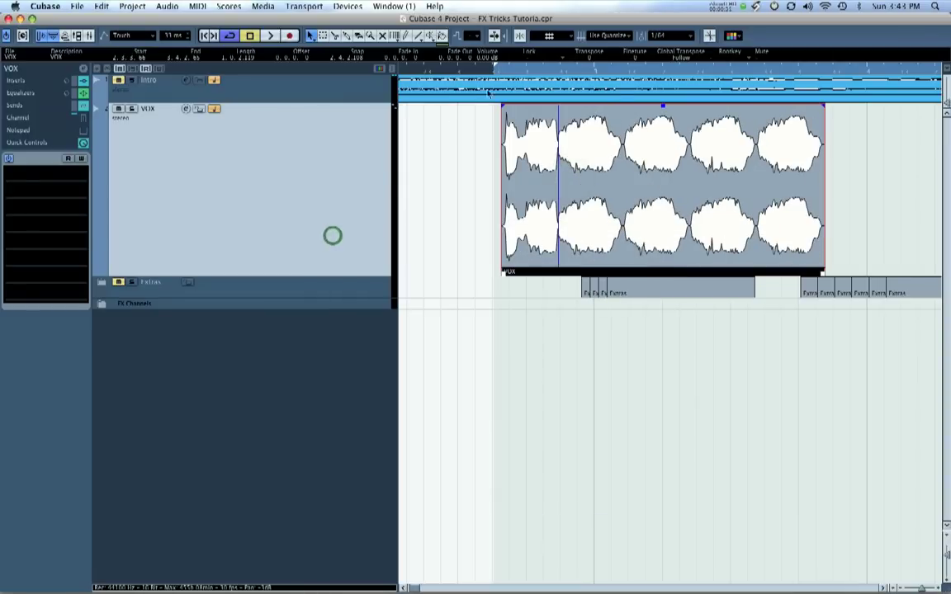
pyautogui.press('space')
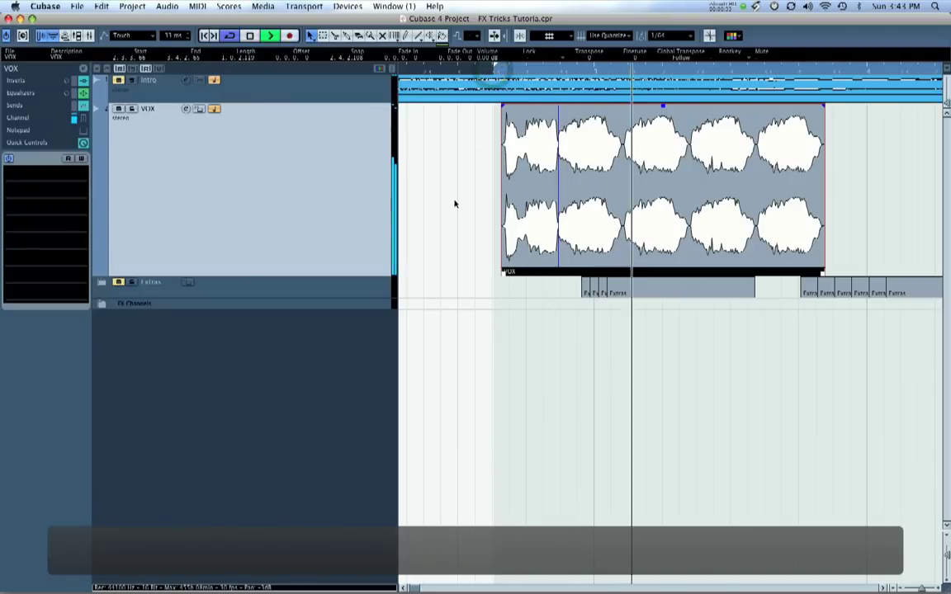
pyautogui.press('space')
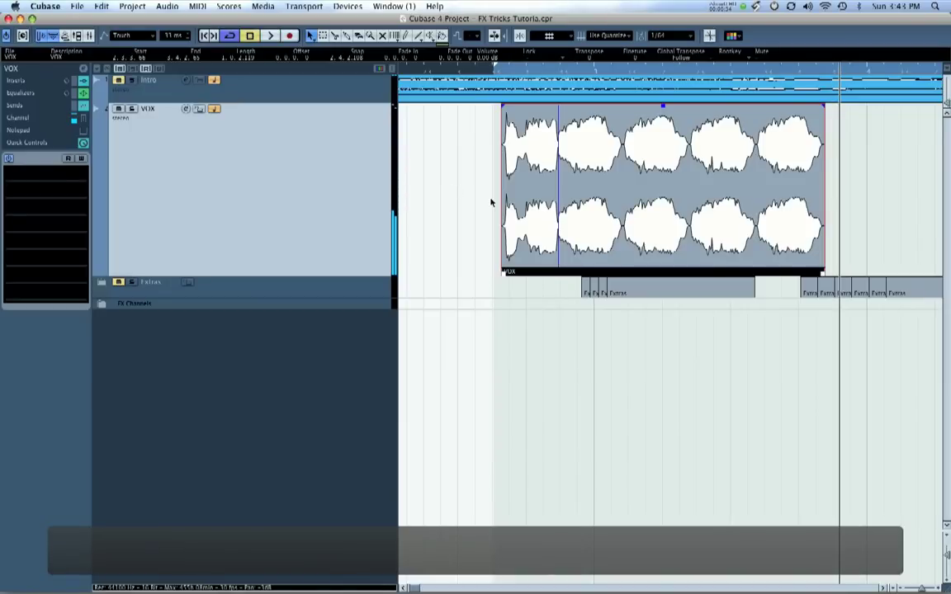
# Split the VOX clip at the gaps before its third, fourth and fifth vocal repeats and deselect the result
pyautogui.moveTo(558, 165); pyautogui.dragTo(562, 165)
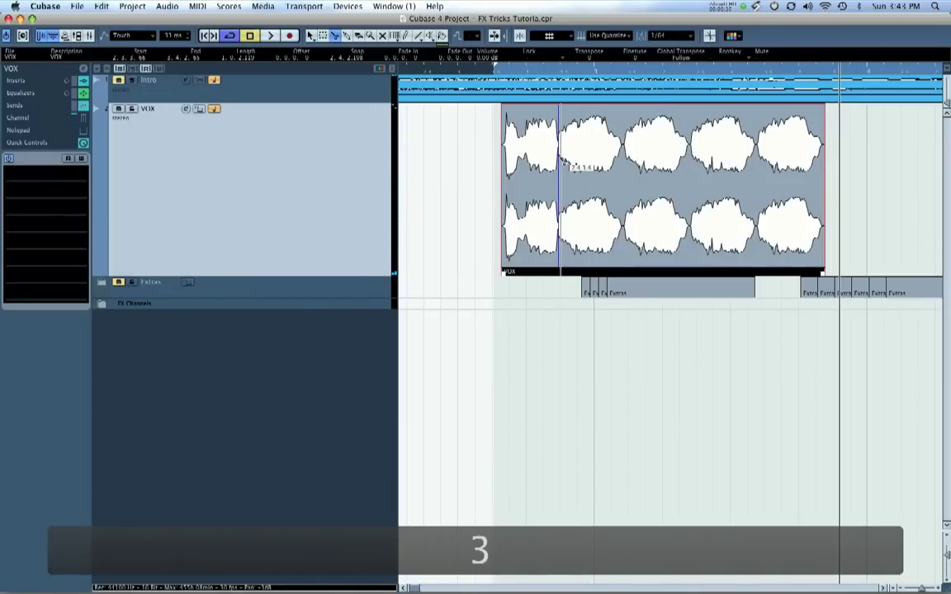
pyautogui.click(625, 164)
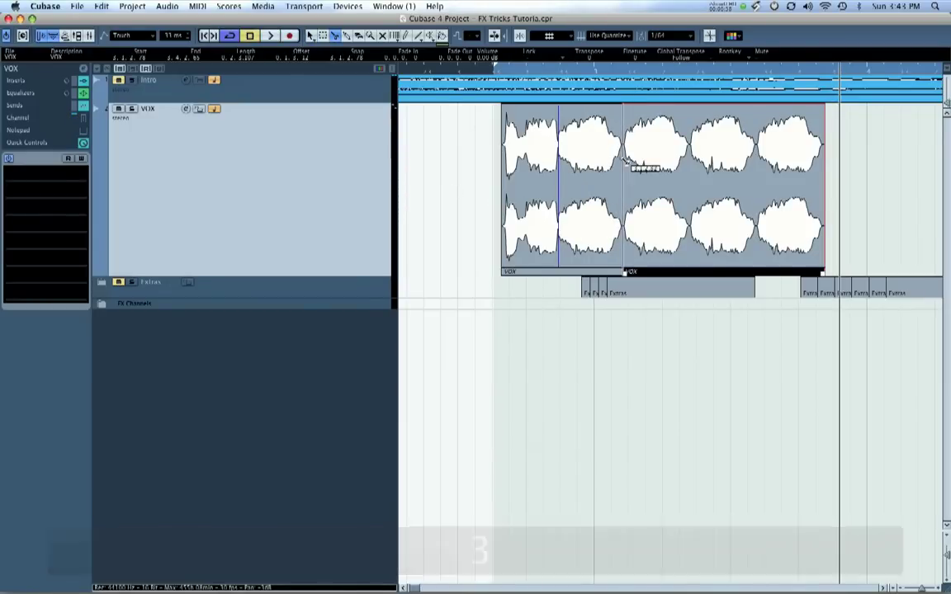
pyautogui.click(690, 163)
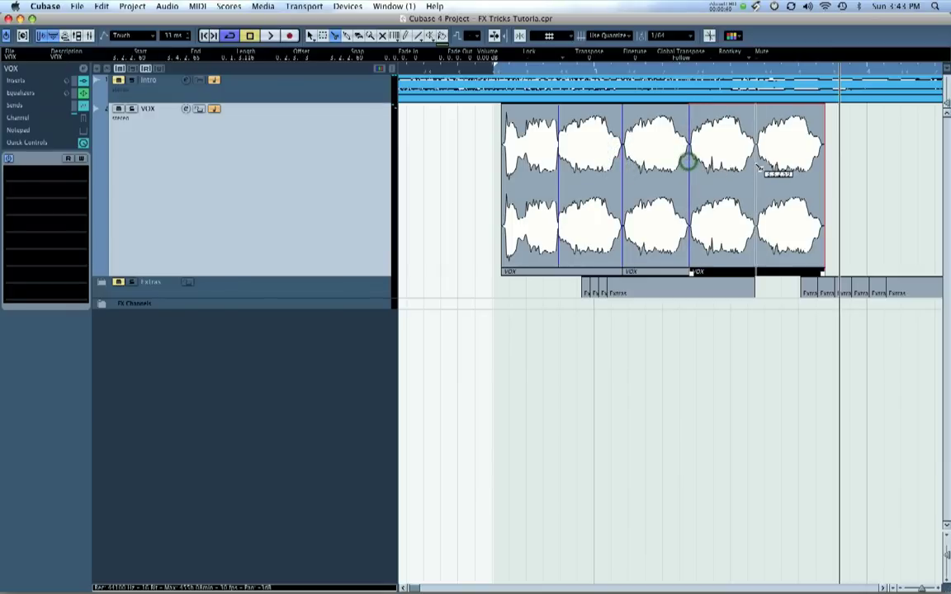
pyautogui.click(756, 163)
pyautogui.press('1')
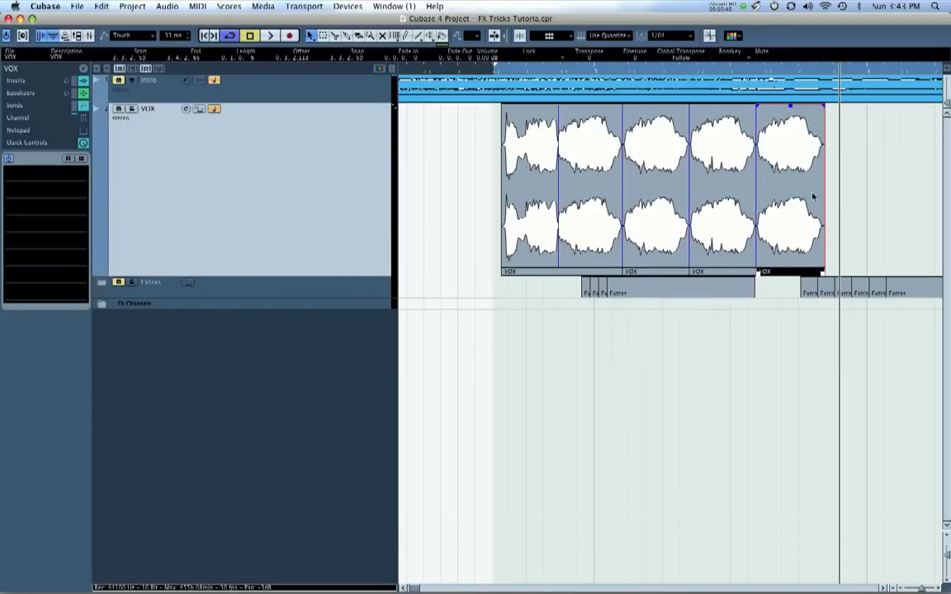
pyautogui.click(887, 192)
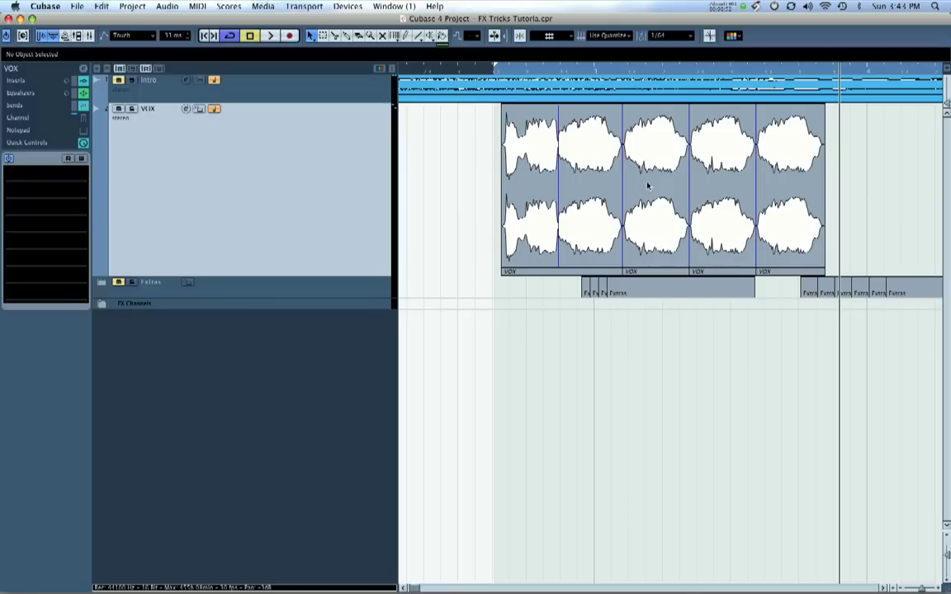
# Process the VOX slice holding the third repeat with the Chorus plug-in, using a 1/16 rate and an increased delay
pyautogui.click(645, 183)
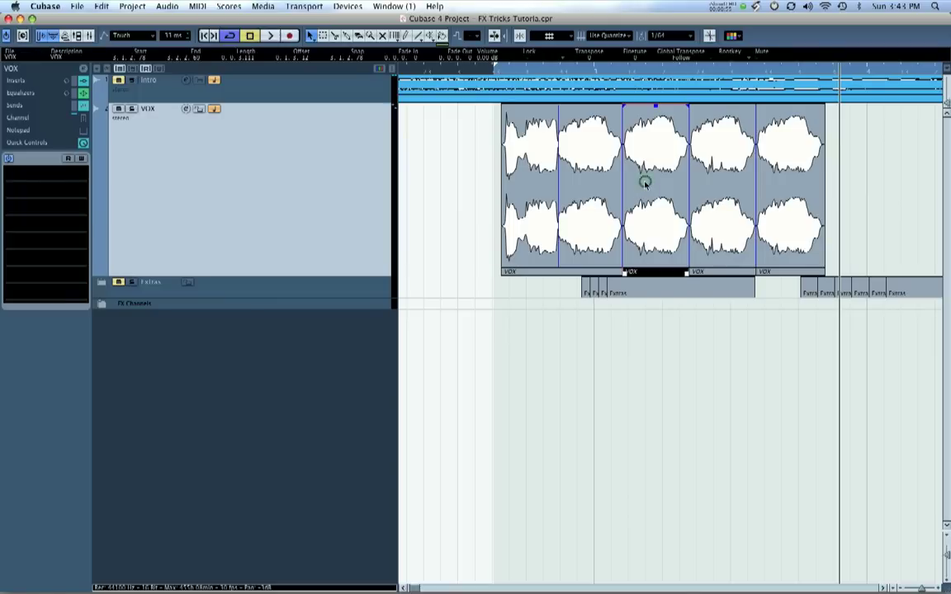
pyautogui.rightClick(644, 183)
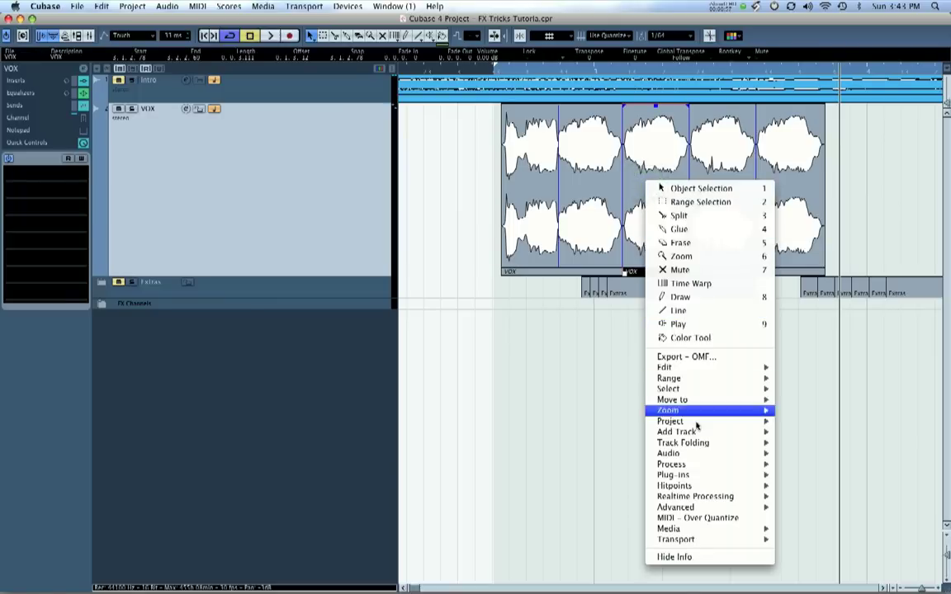
pyautogui.moveTo(689, 467)
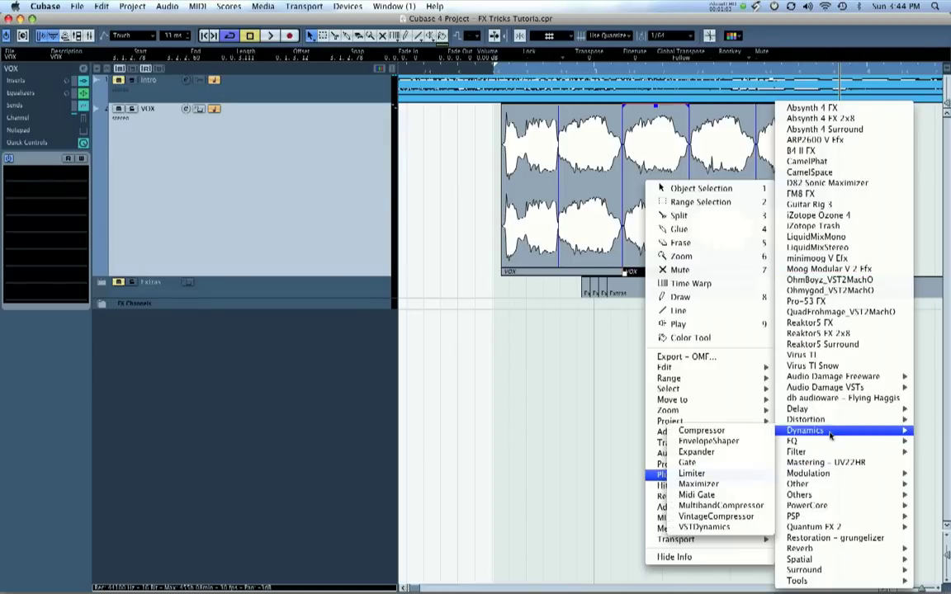
pyautogui.moveTo(827, 476)
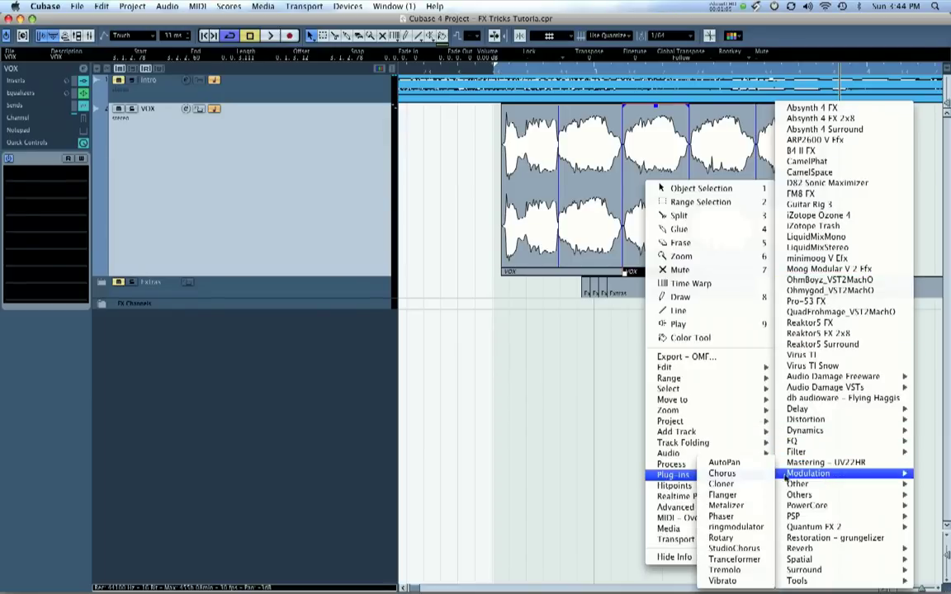
pyautogui.click(741, 476)
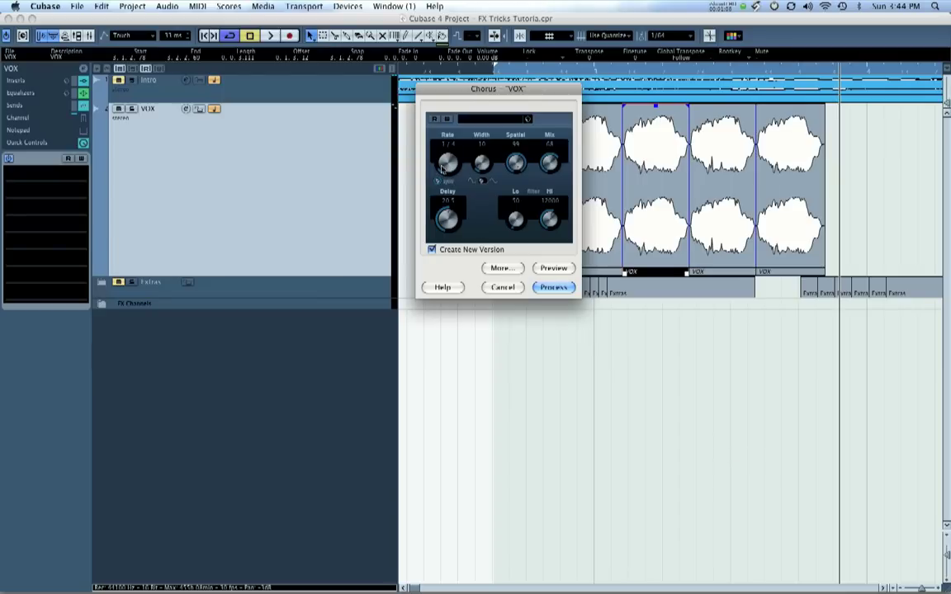
pyautogui.moveTo(441, 168); pyautogui.dragTo(442, 165)
pyautogui.moveTo(452, 215); pyautogui.dragTo(452, 211)
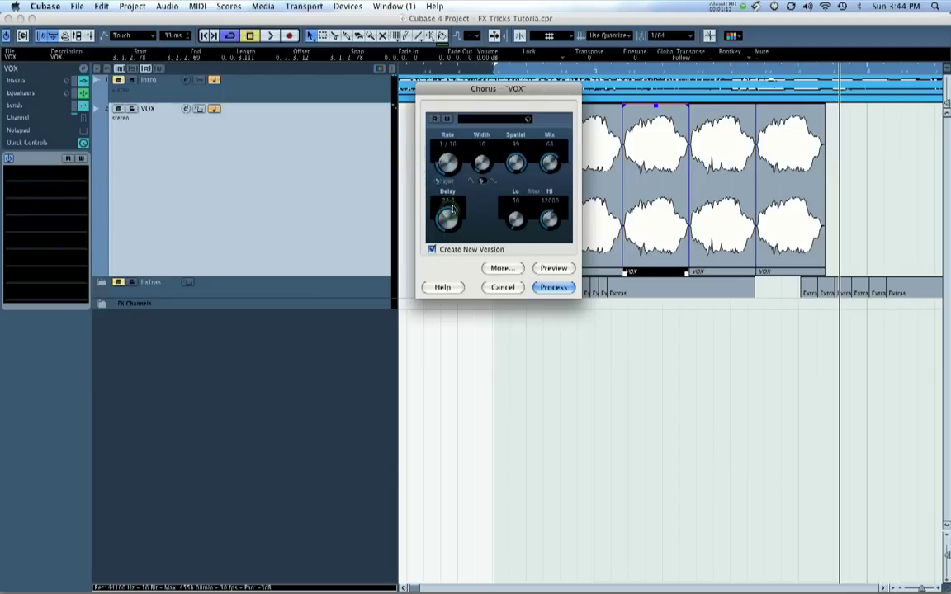
pyautogui.click(554, 289)
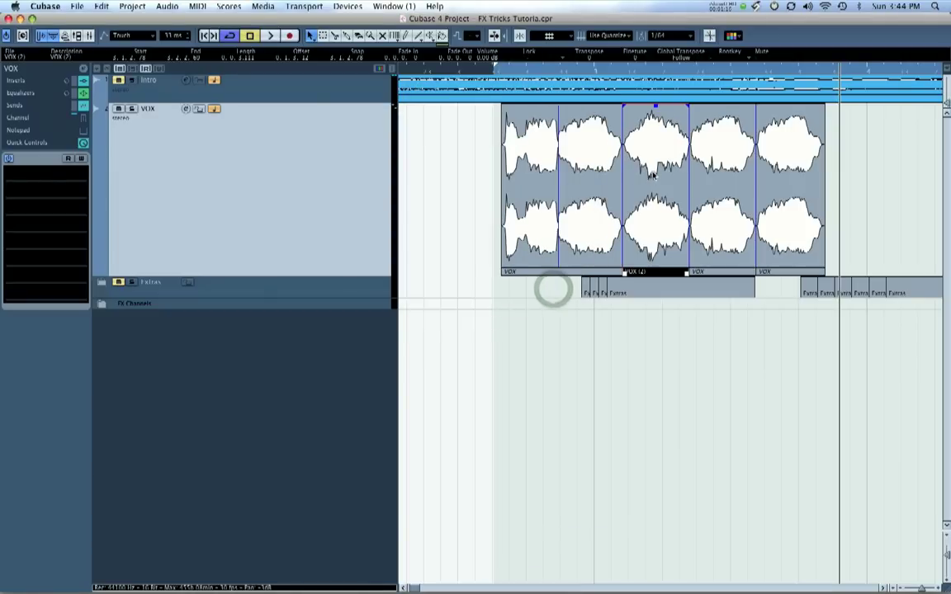
# Color the chorus-processed VOX slice yellow with Color 4 and deselect it
pyautogui.click(732, 35)
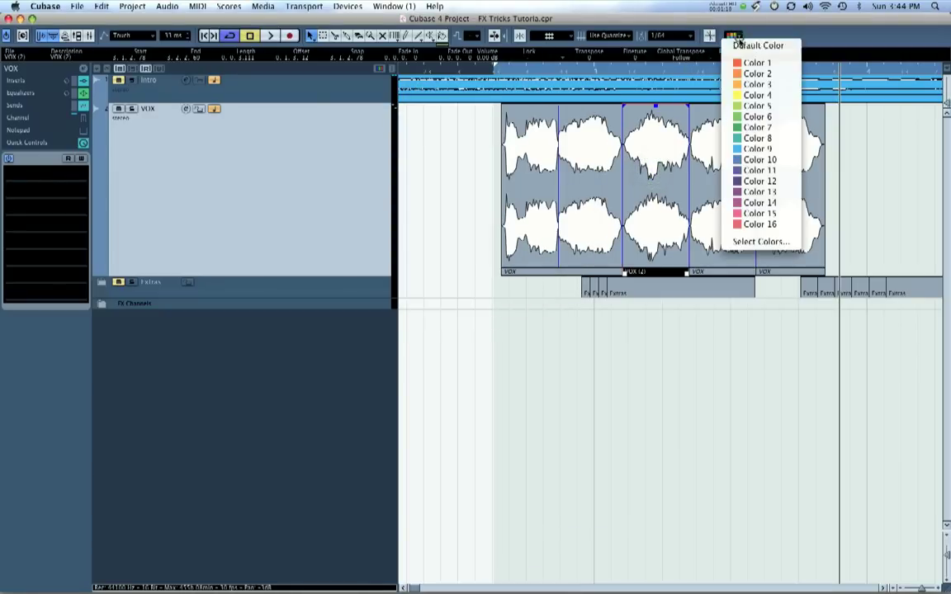
pyautogui.click(753, 95)
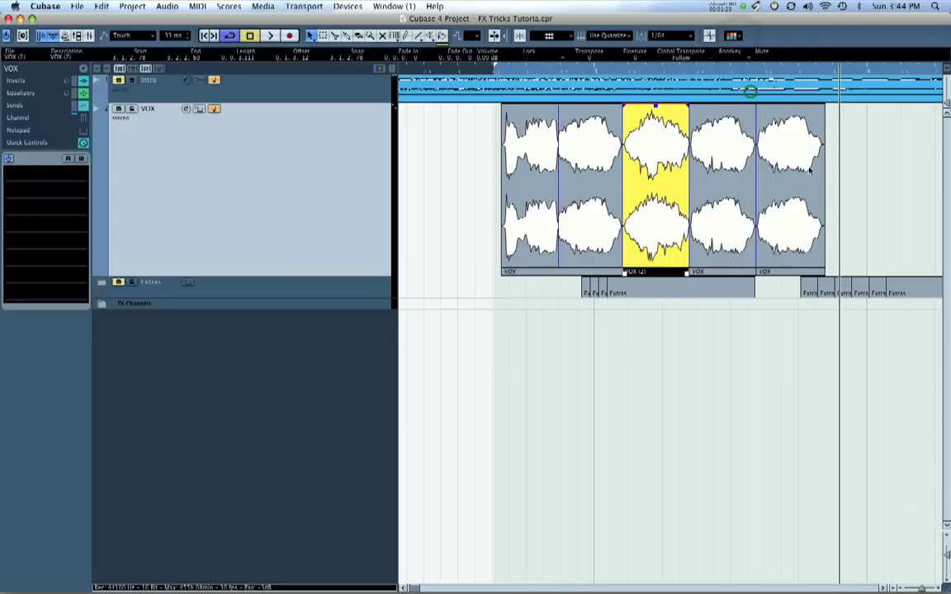
pyautogui.click(871, 181)
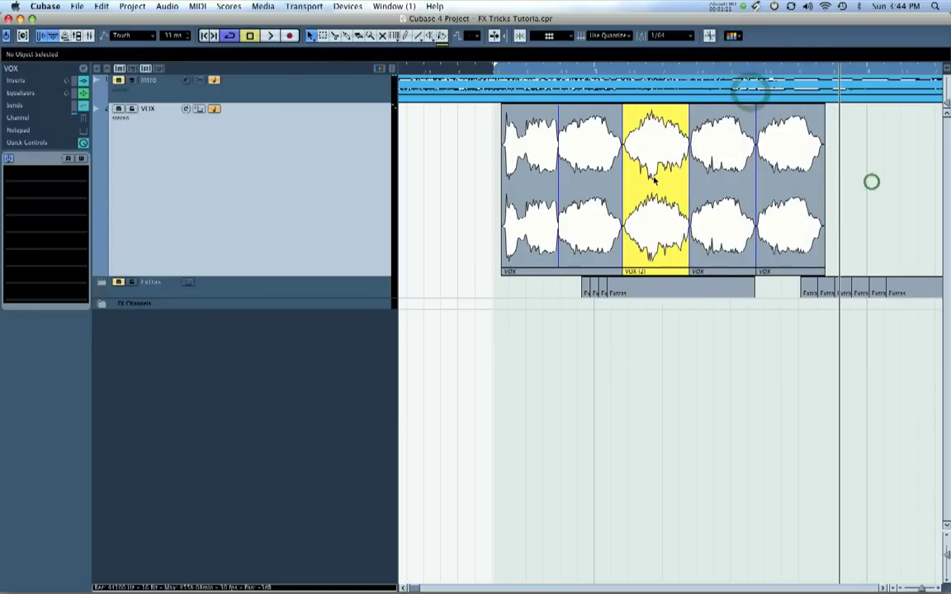
# Process the VOX slice holding the fourth repeat with the Bitcrusher plug-in, lowering the sample divider and setting depth to 5.1 bits
pyautogui.click(728, 193)
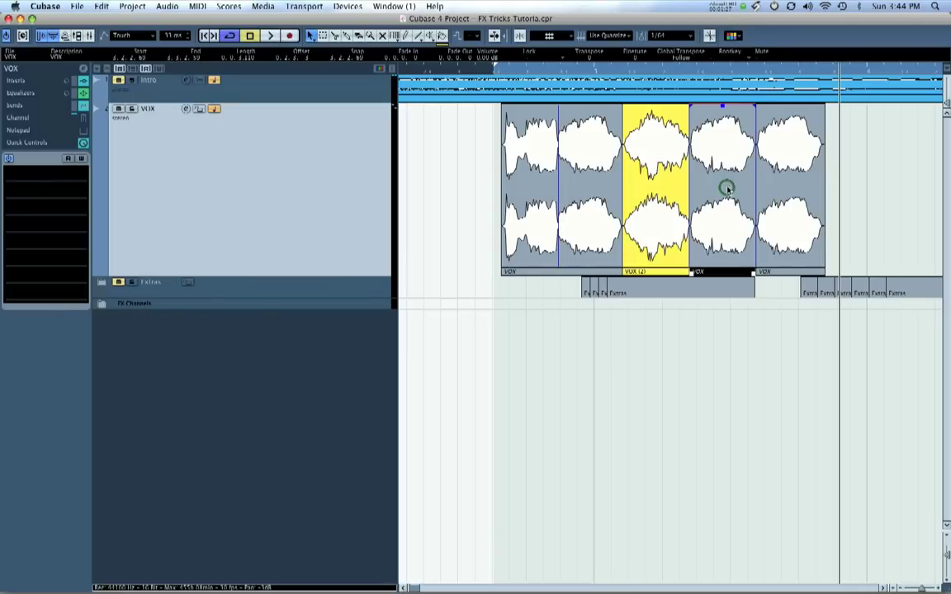
pyautogui.rightClick(726, 190)
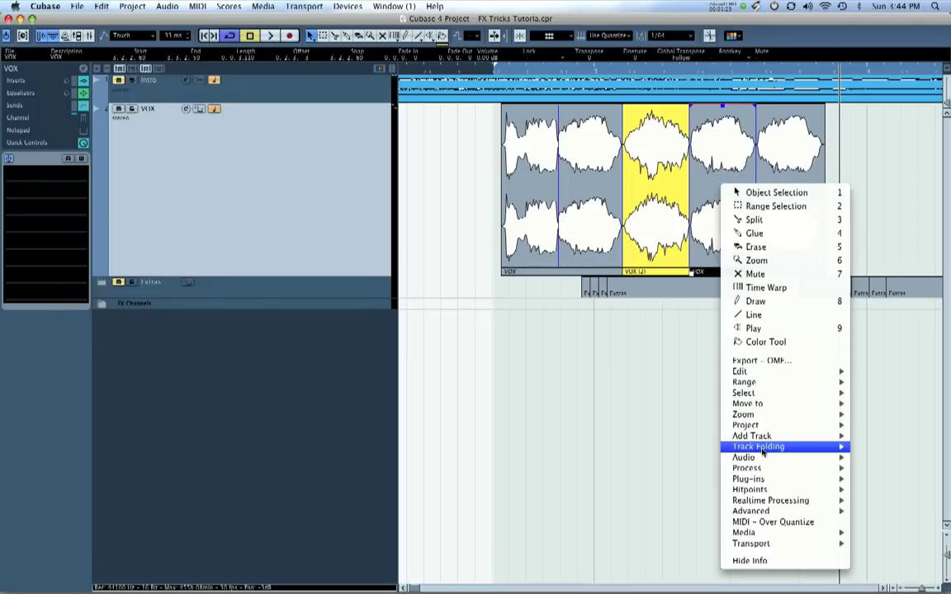
pyautogui.moveTo(766, 480)
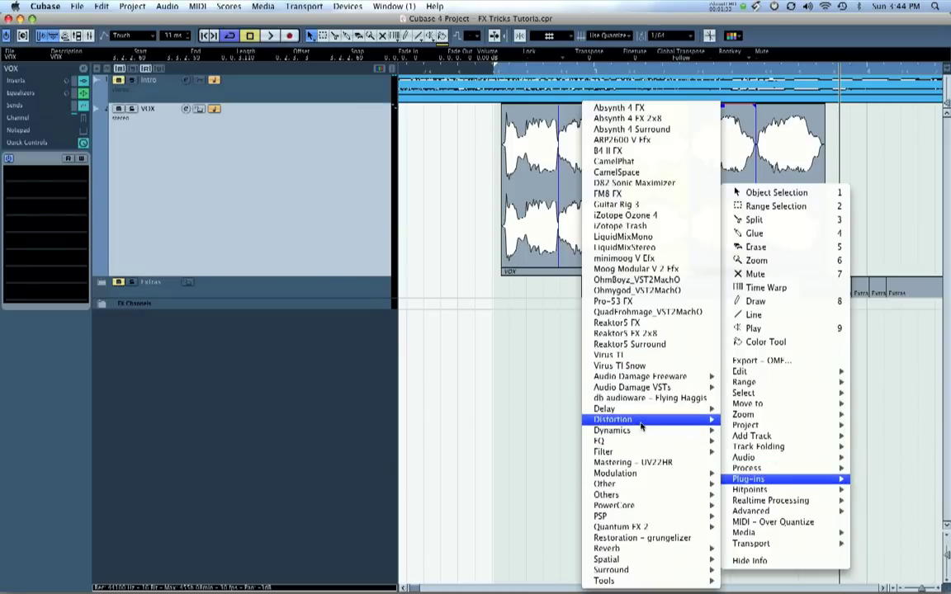
pyautogui.moveTo(635, 444)
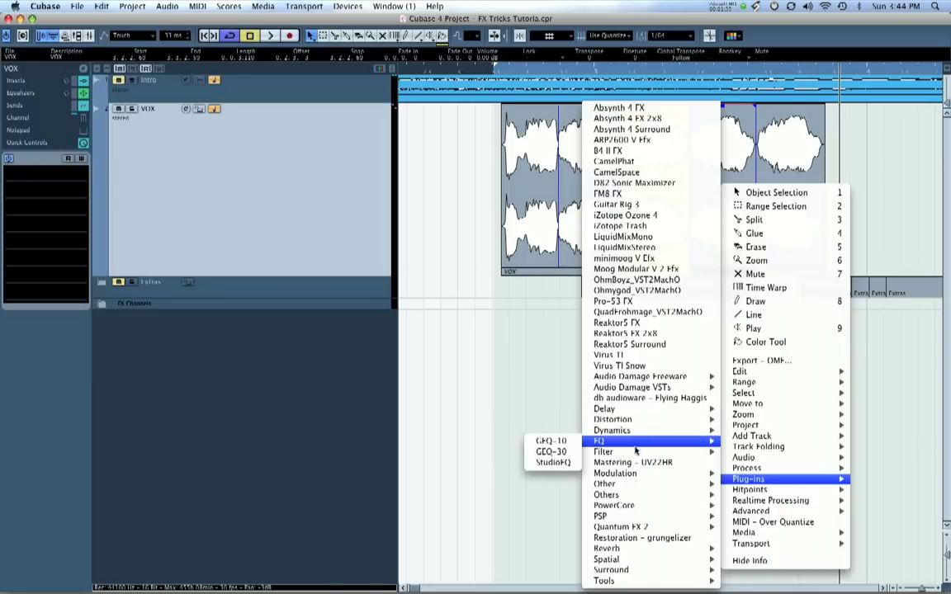
pyautogui.moveTo(632, 496)
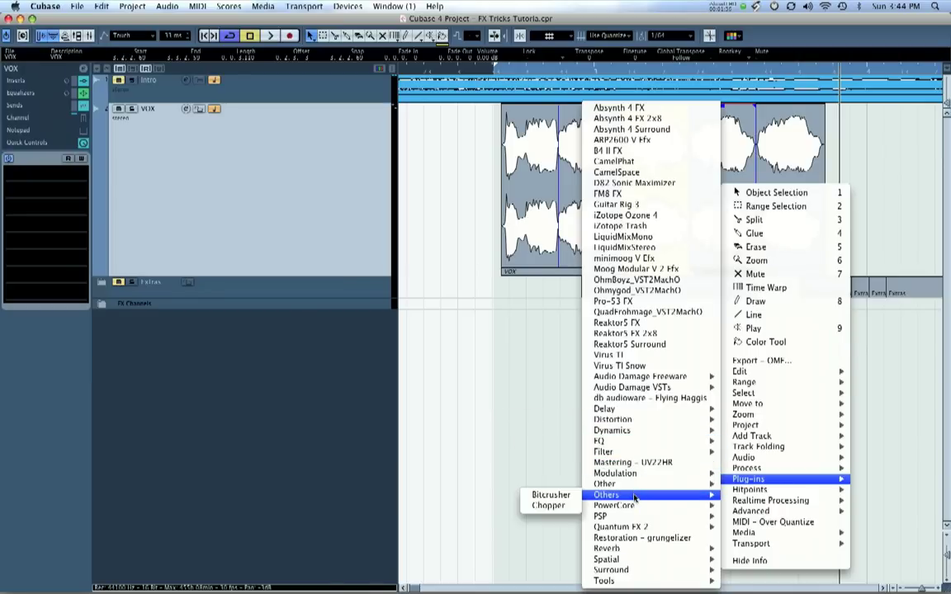
pyautogui.click(558, 499)
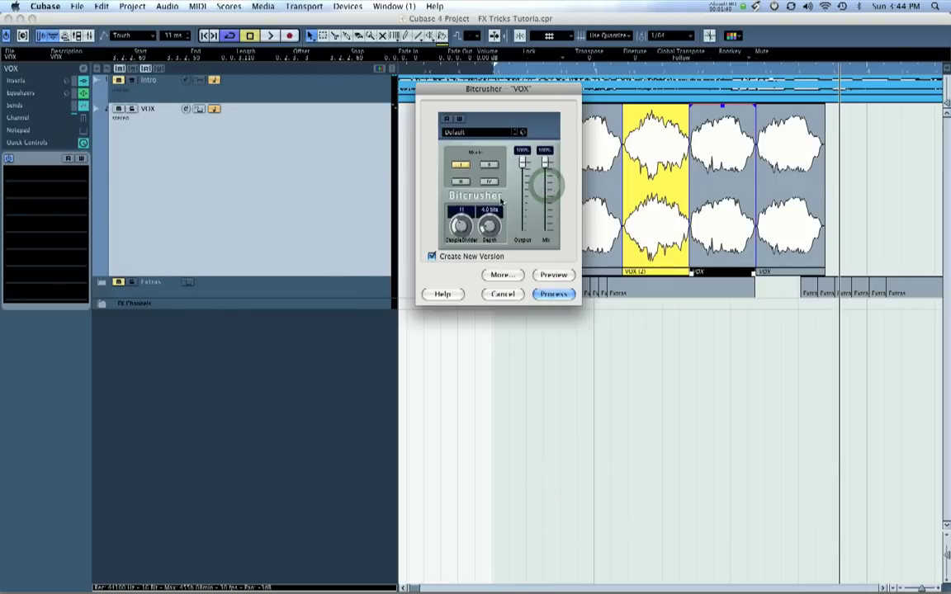
pyautogui.moveTo(462, 225); pyautogui.dragTo(487, 216)
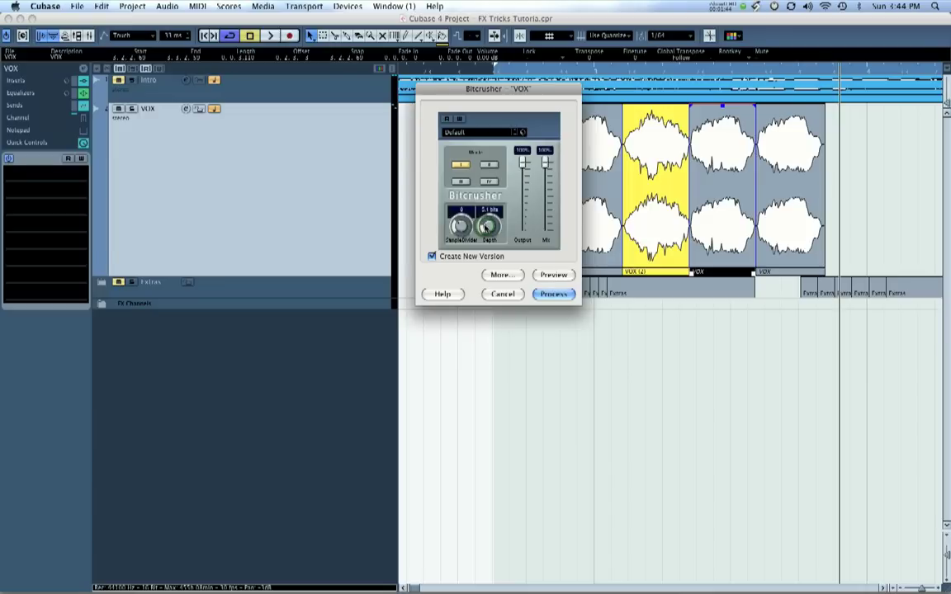
pyautogui.click(555, 294)
# Color the bitcrushed VOX slice orange with Color 3
pyautogui.click(726, 166)
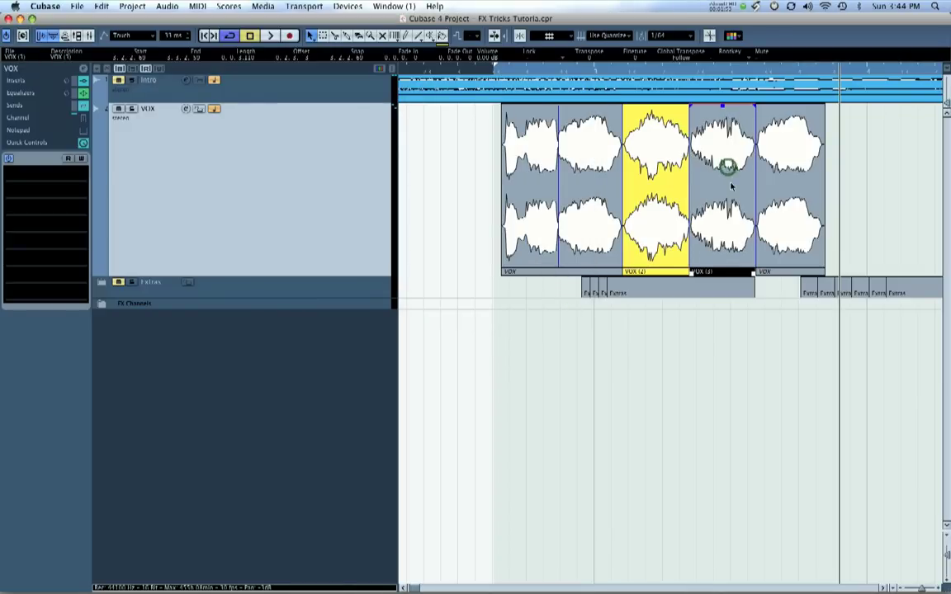
pyautogui.click(734, 37)
pyautogui.click(749, 84)
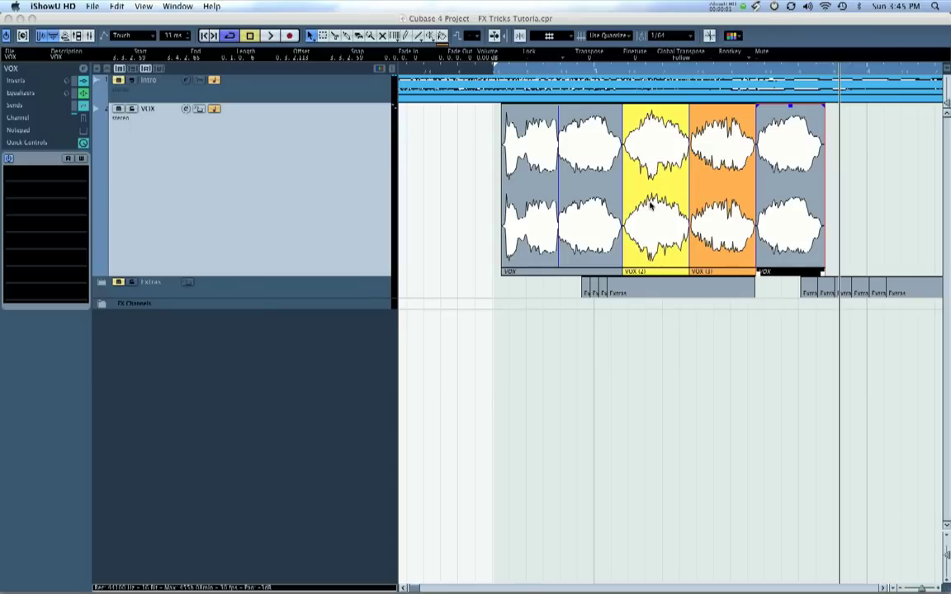
# Process the last VOX slice with the Chopper plug-in, using a 1/16 speed, 100% depth, 100% mix and Mono enabled
pyautogui.rightClick(785, 176)
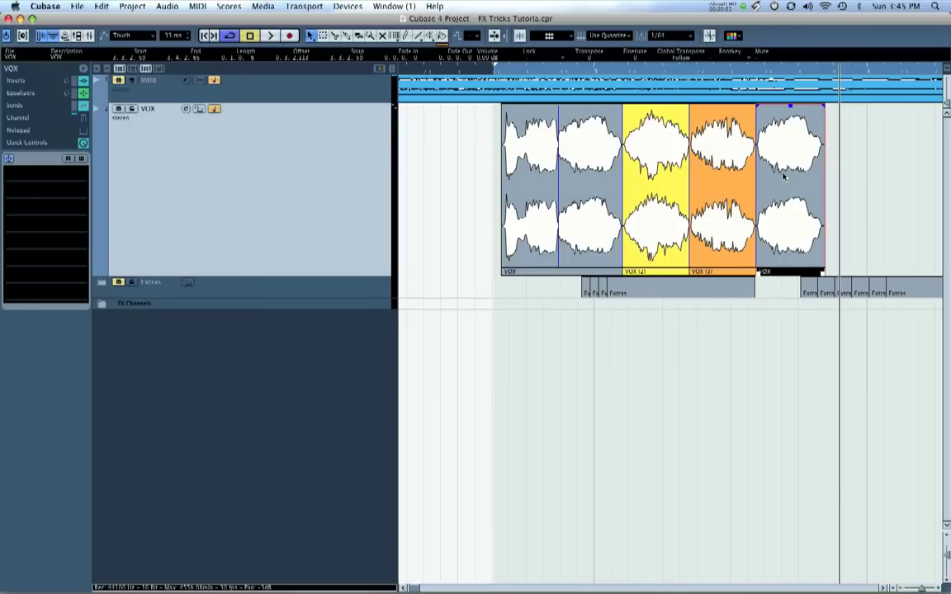
pyautogui.moveTo(824, 458)
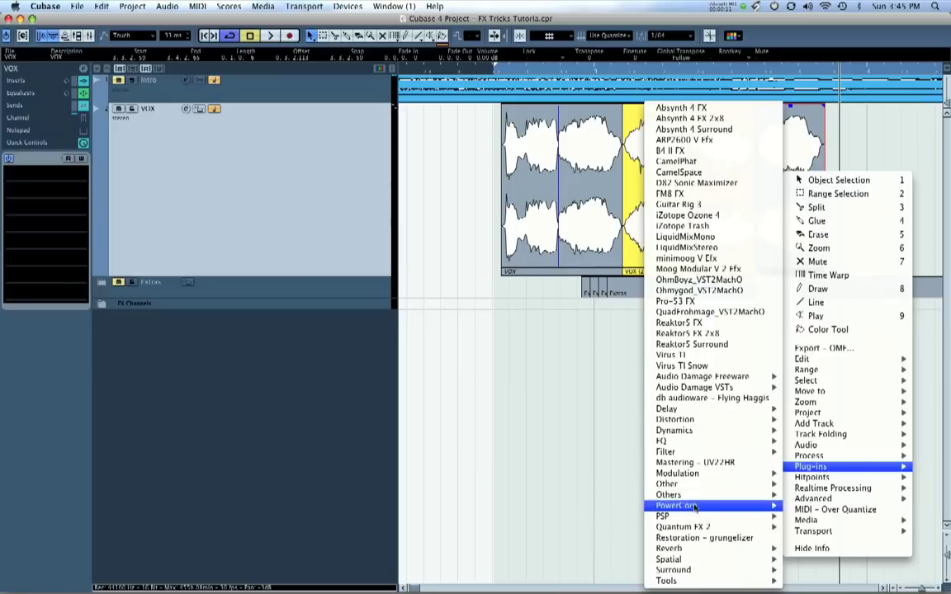
pyautogui.moveTo(673, 496)
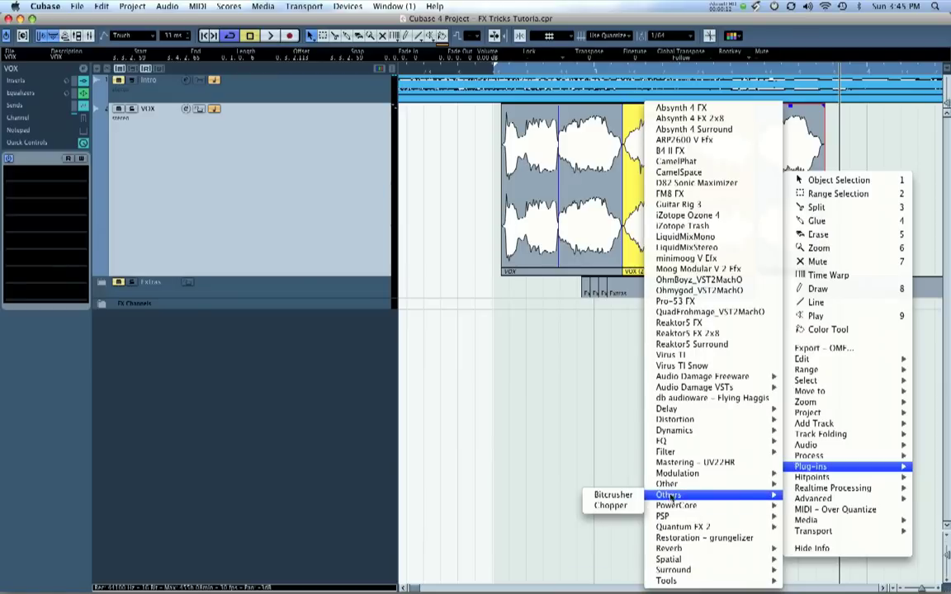
pyautogui.click(612, 508)
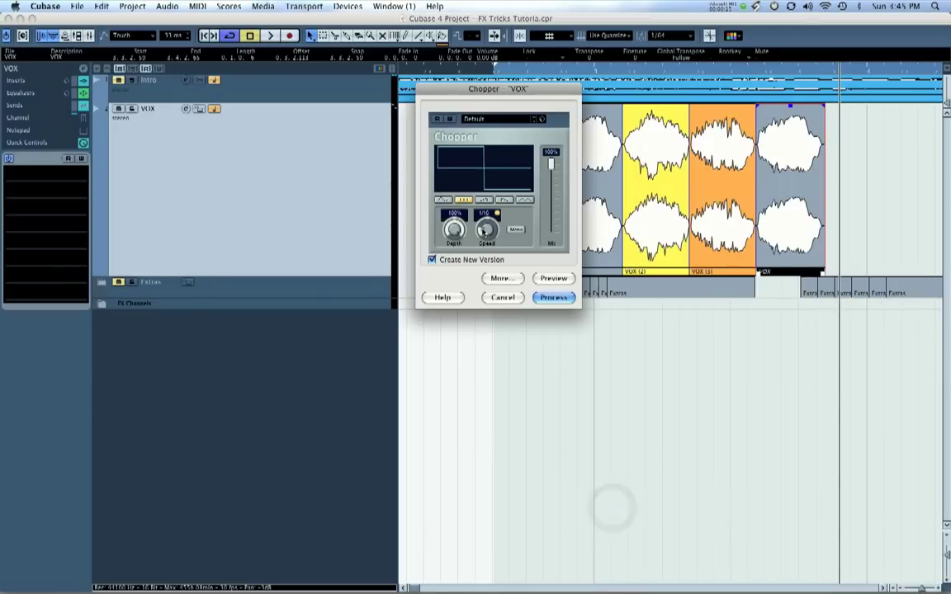
pyautogui.moveTo(484, 226); pyautogui.dragTo(468, 202)
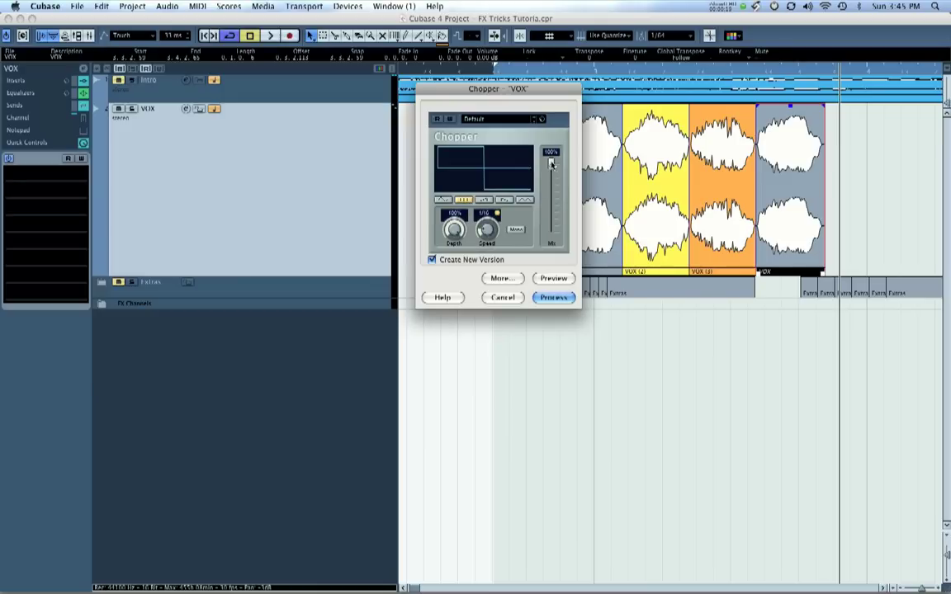
pyautogui.click(515, 232)
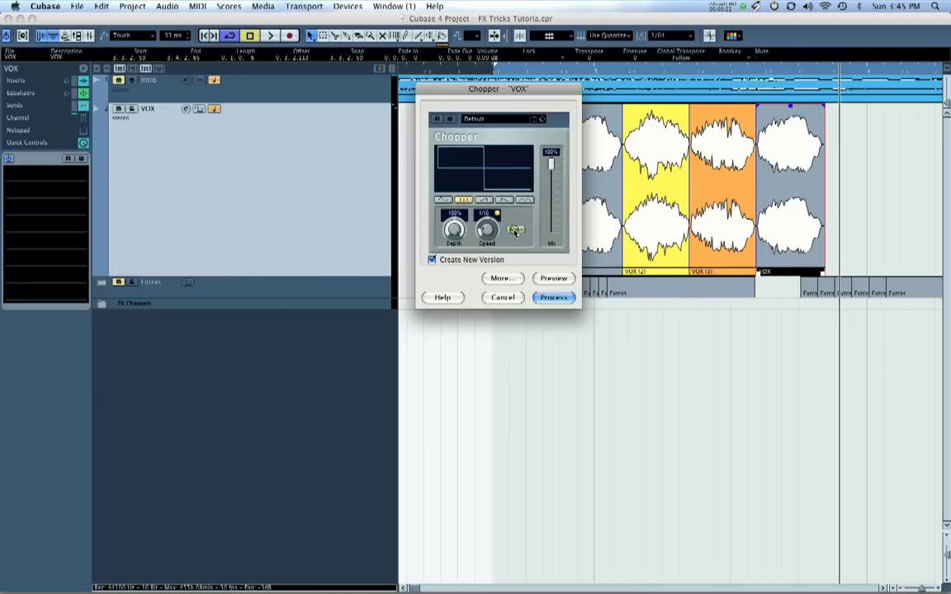
pyautogui.click(552, 298)
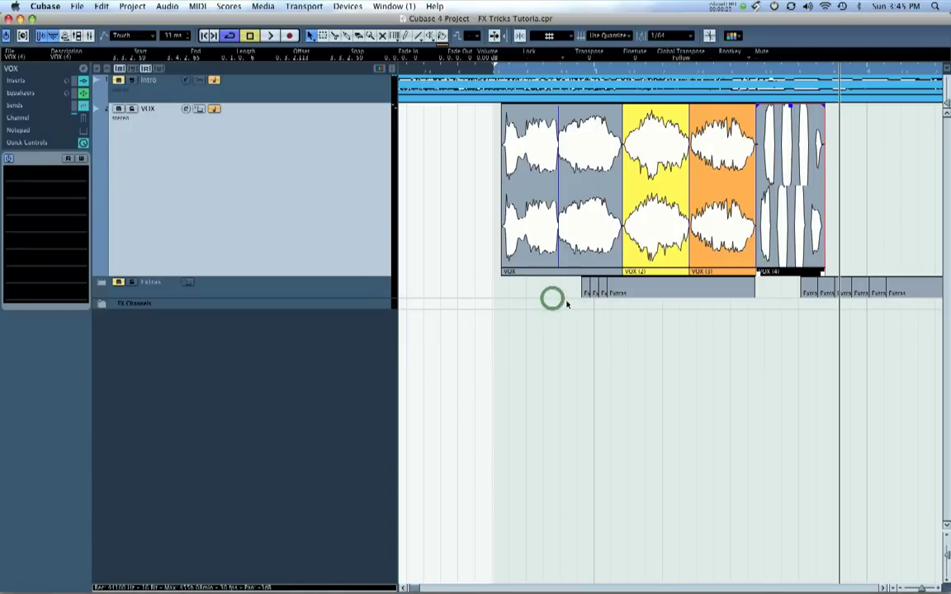
# Color the chopped VOX slice green with Color 7 and deselect it
pyautogui.click(732, 36)
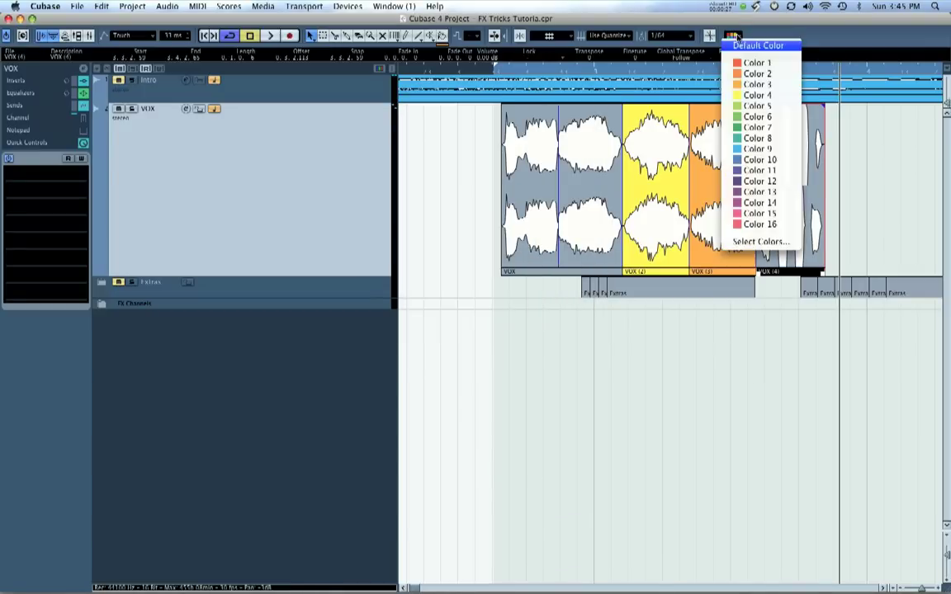
pyautogui.click(747, 124)
pyautogui.click(900, 196)
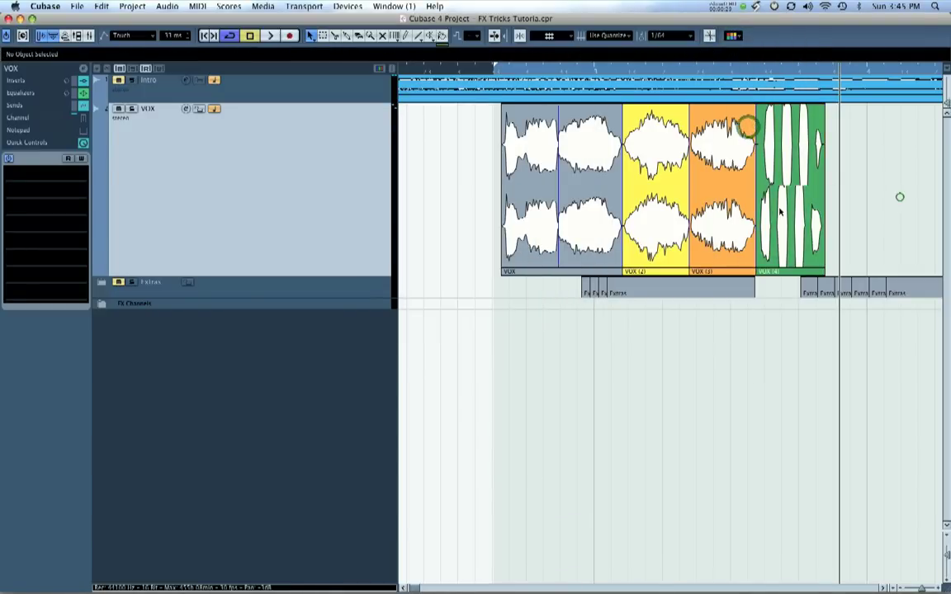
# Play back the processed VOX slices twice, starting each time from shortly before the first slice
pyautogui.click(446, 72)
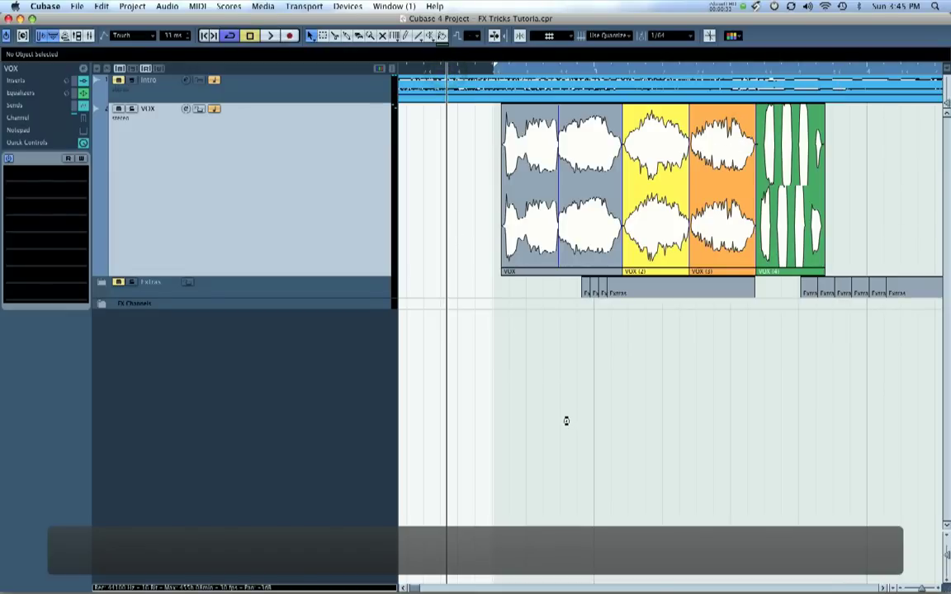
pyautogui.press('space')
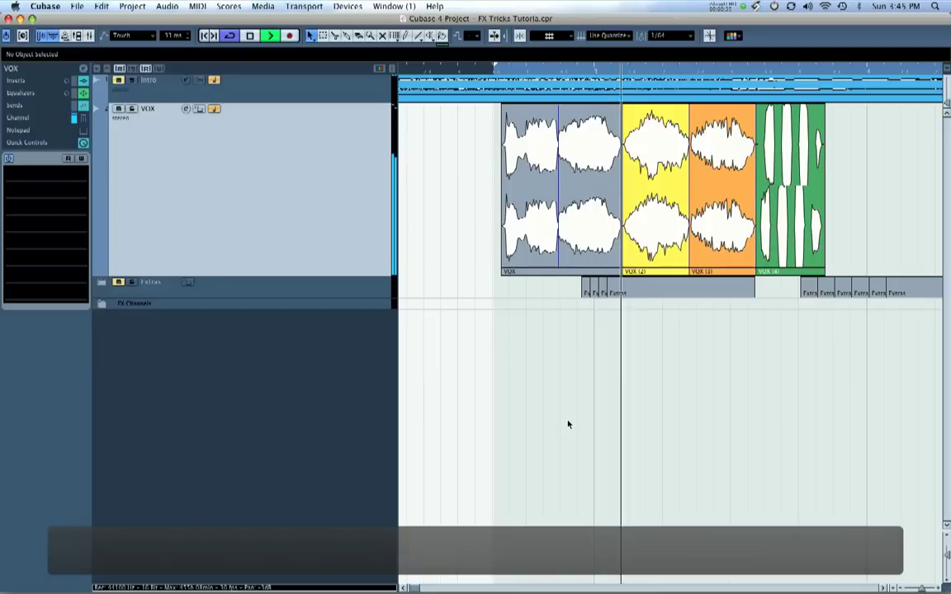
pyautogui.press('space')
pyautogui.click(452, 72)
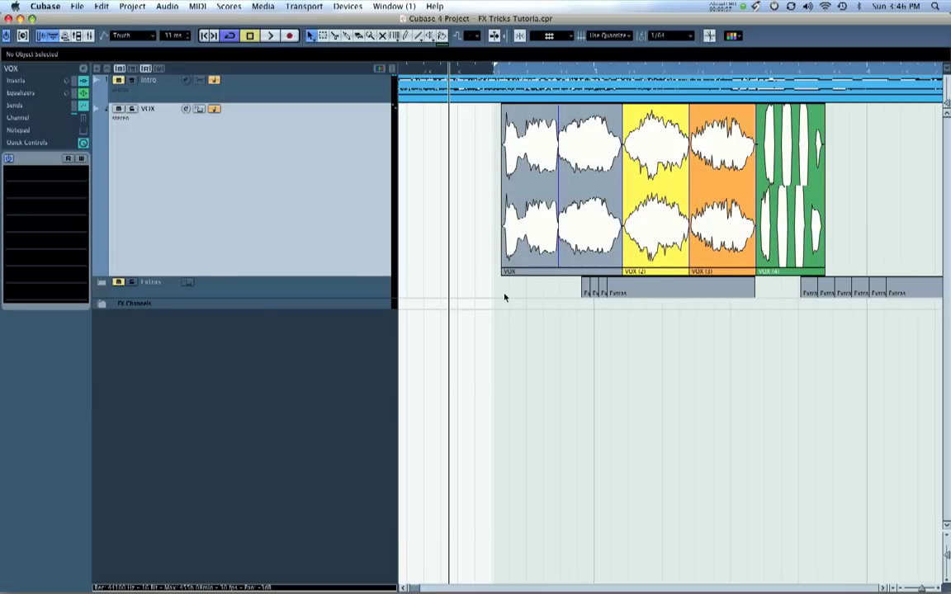
pyautogui.press('space')
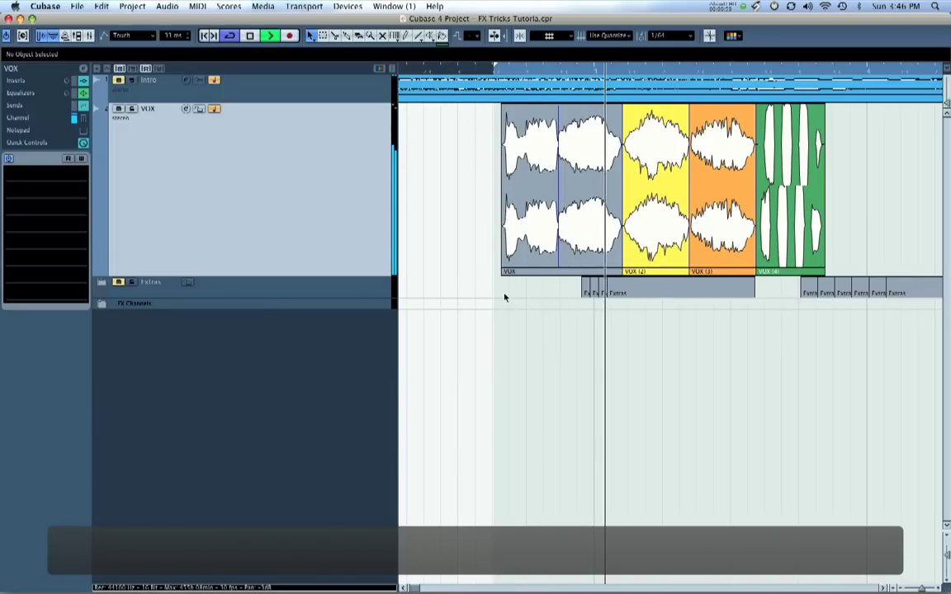